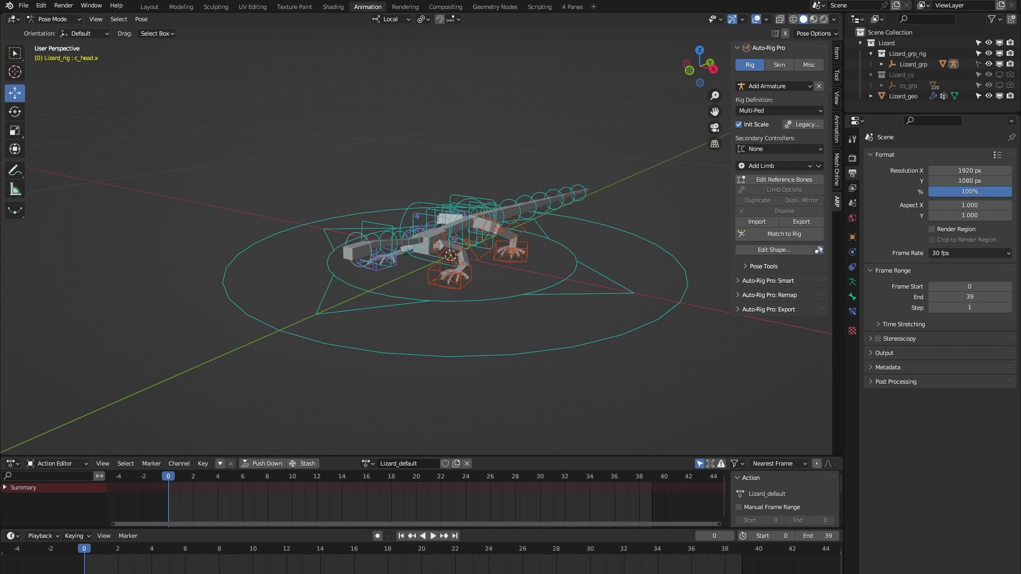
- Assign the Lizard_walk action to the rig, play it back, and view the animation in the 4 Panes workspace
left_click(367, 463)
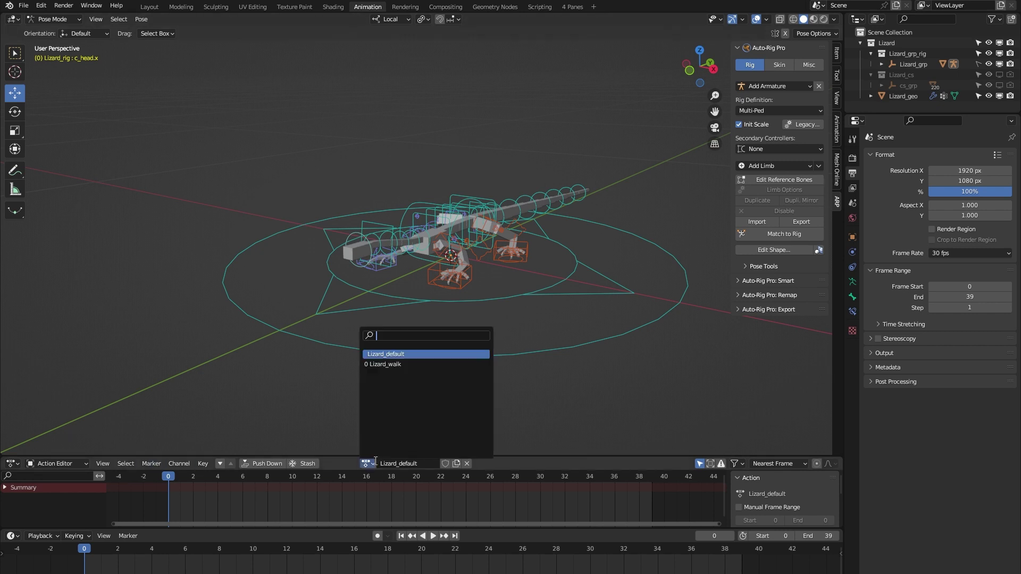
left_click(389, 364)
key("space")
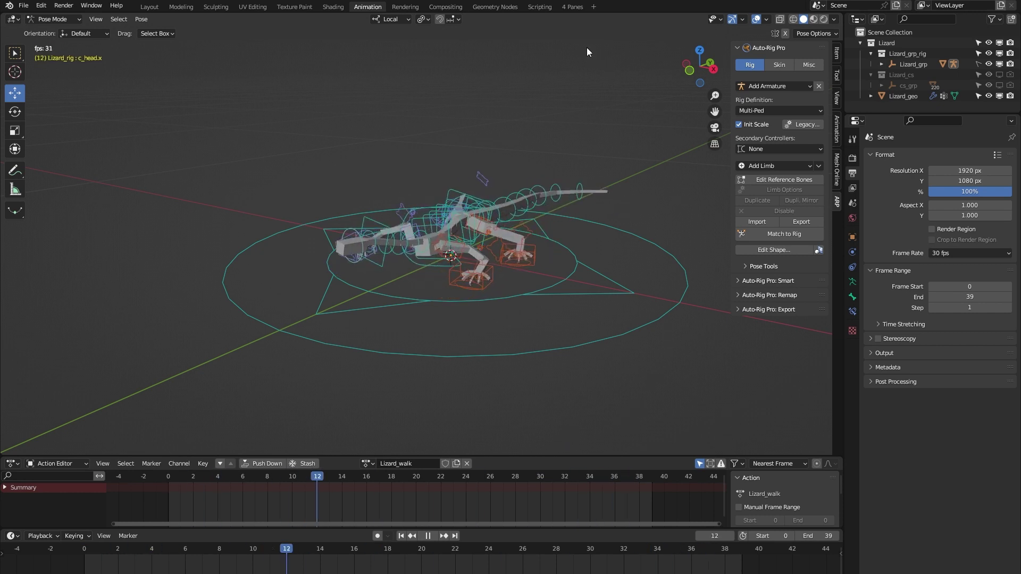
left_click(571, 7)
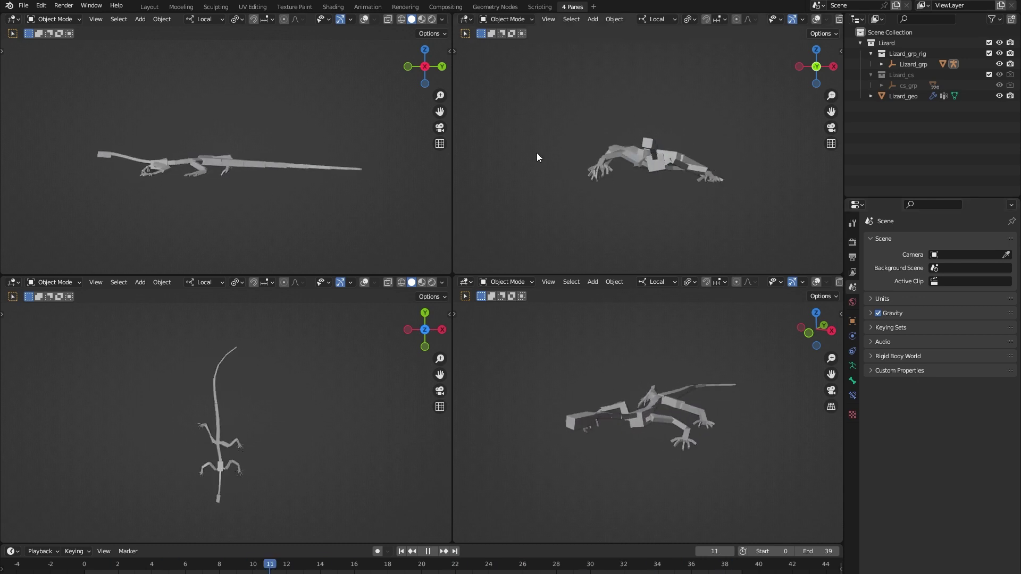
- Return to the Animation workspace, go to frame 0, and assign the Lizard_default action to the rig
left_click(367, 7)
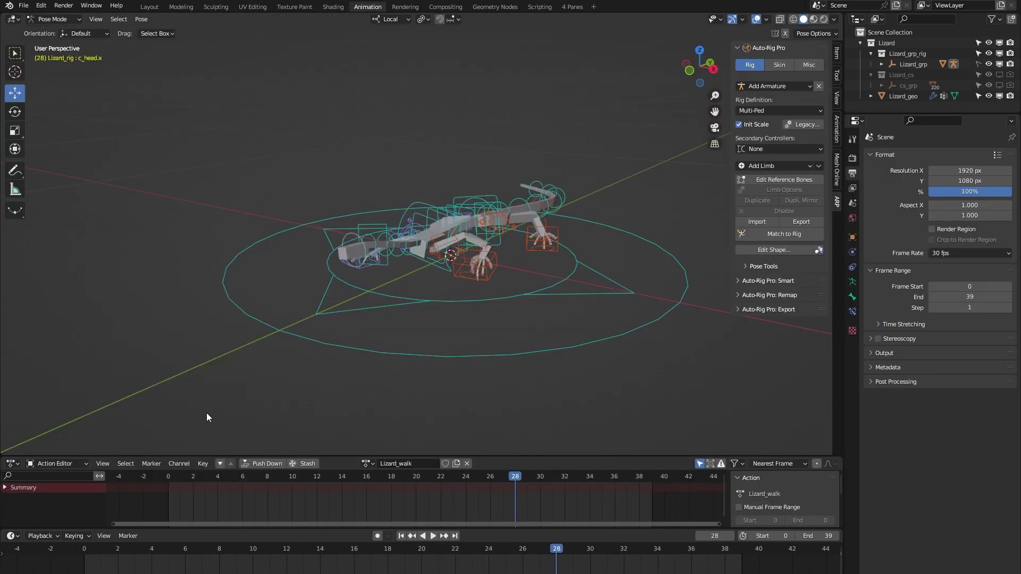
left_click(171, 475)
left_click(367, 465)
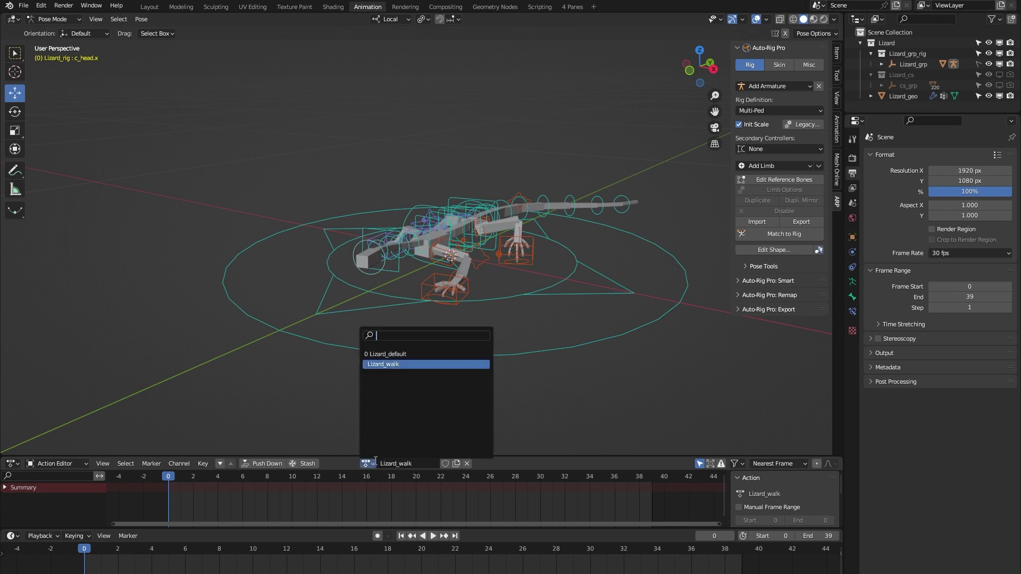
left_click(393, 362)
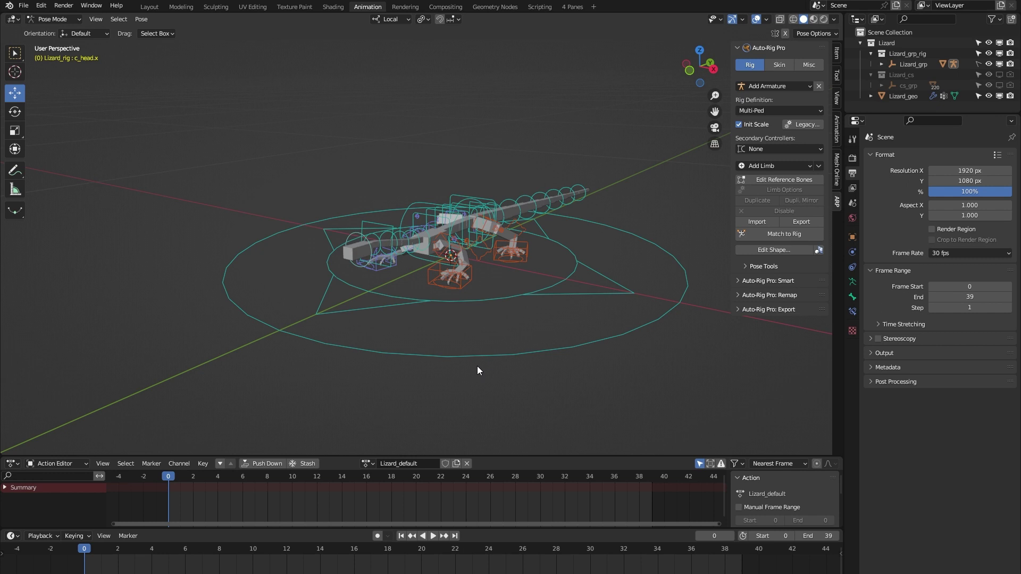
- Open the rig's reference bones for editing, exit to Object Mode, and select the Lizard_geo mesh
left_click(810, 179)
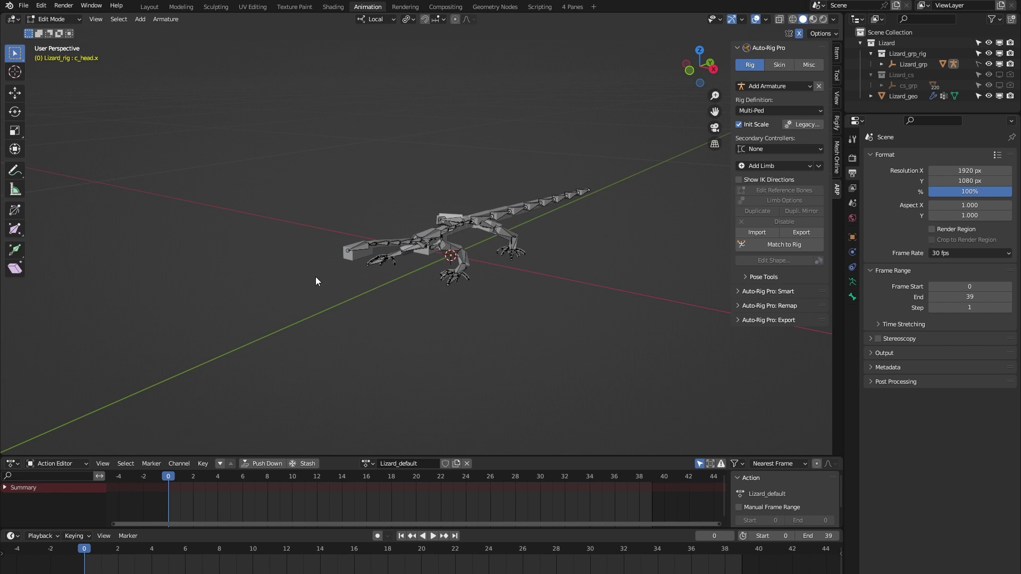
key("Tab")
left_click(350, 257)
scroll(441, 278, "up", 2)
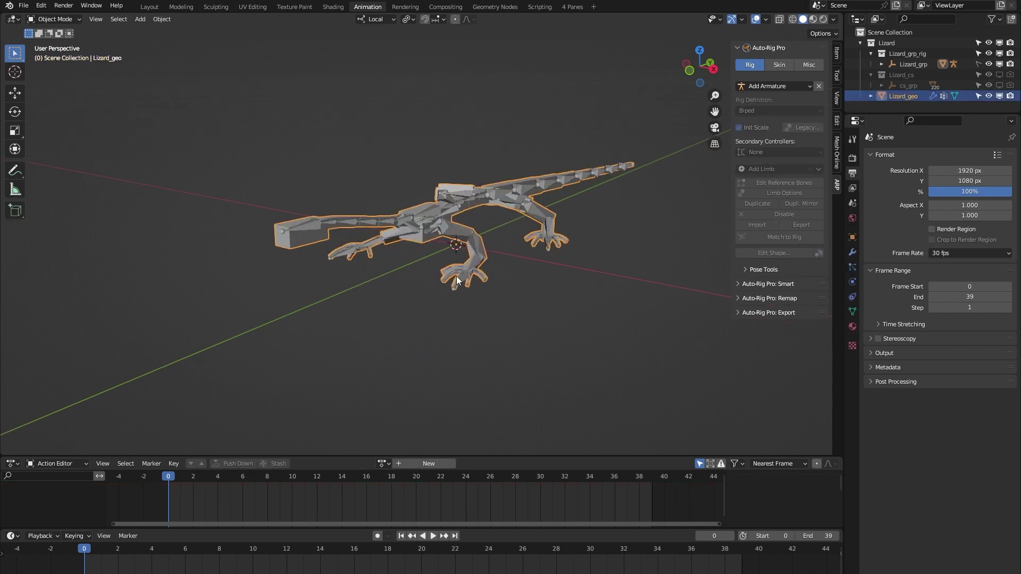
mouse_move(456, 276)
middle_mouse_down()
mouse_move(460, 301)
mouse_move(444, 289)
middle_mouse_up()
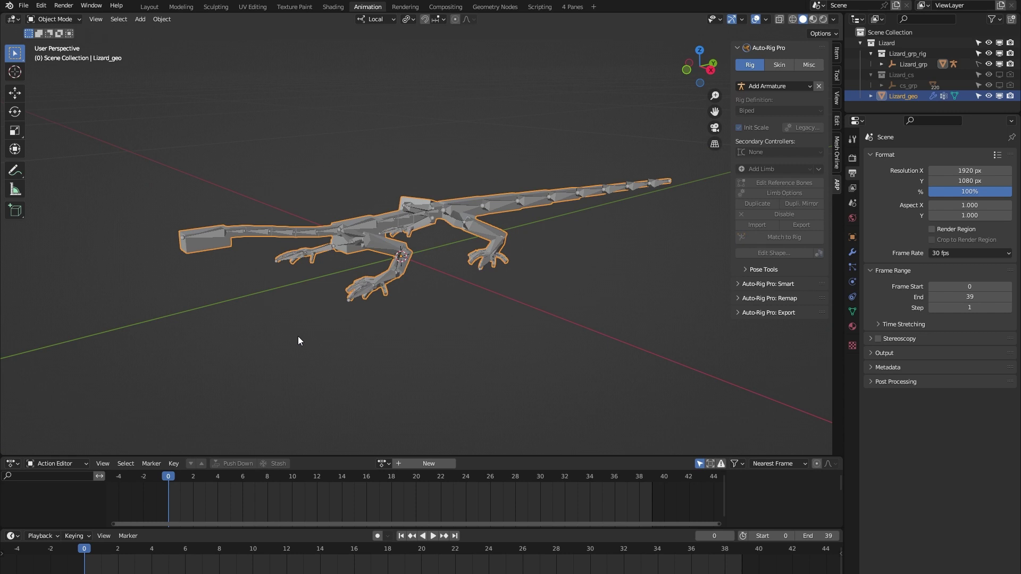
- Try deleting the Lizard_geo mesh, undo the deletion, and return the rig to Pose Mode
key("Delete")
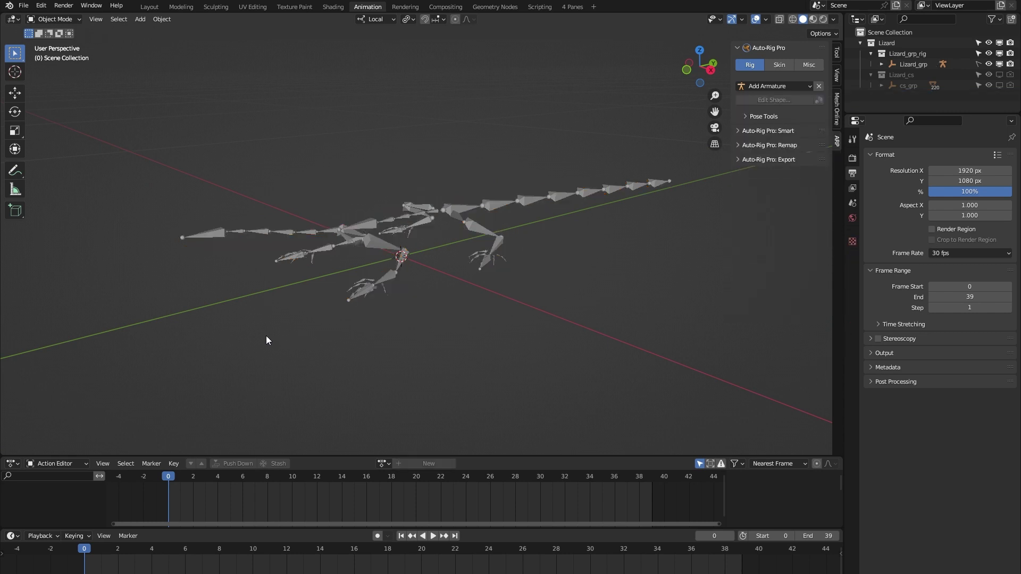
key("ctrl+z")
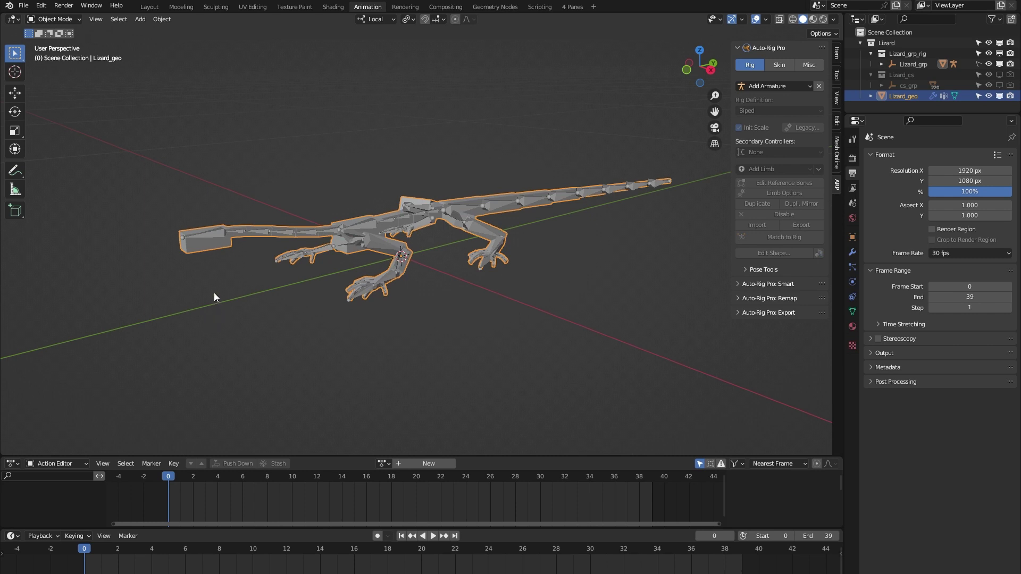
left_click(211, 235)
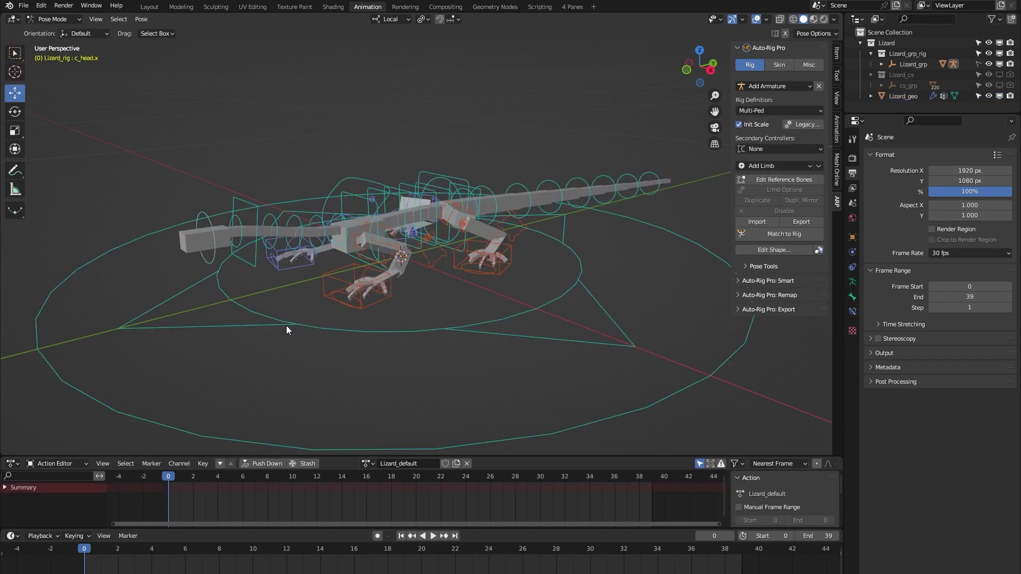
- Try moving the large outer c_pos controller along its local Y axis, and undo the move
middle_click_drag(265, 340, 349, 340)
left_click(341, 350)
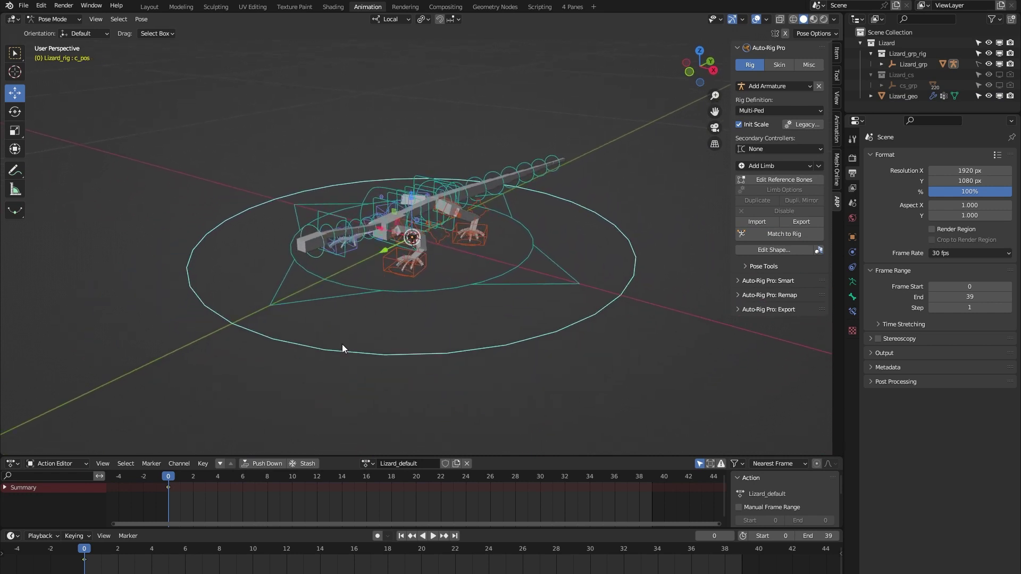
left_click_drag(385, 250, 587, 189)
key("ctrl+z")
- Try moving the inner c_traj controller along its local Y axis, and undo the move
left_click(541, 253)
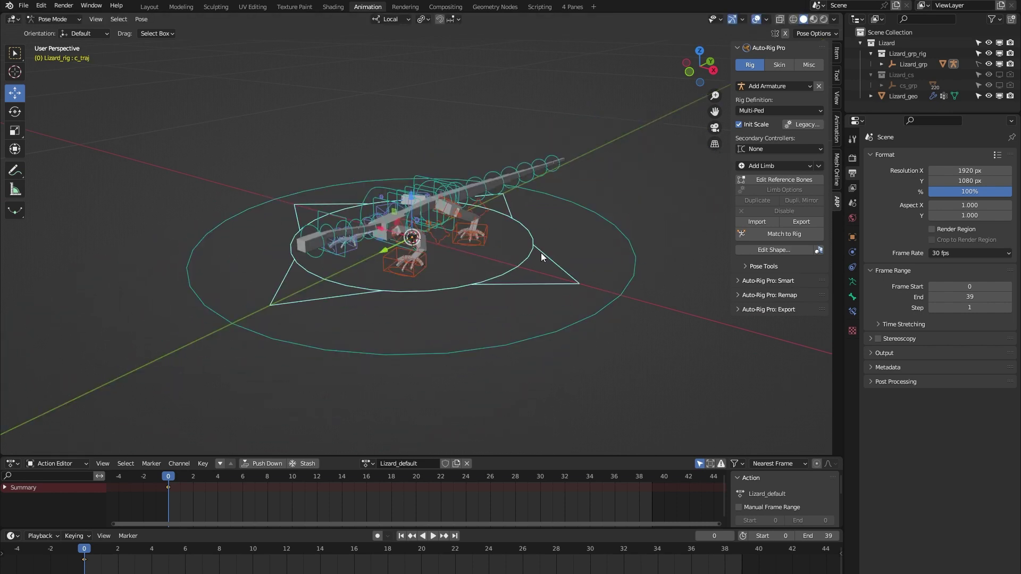
left_click_drag(384, 250, 490, 235)
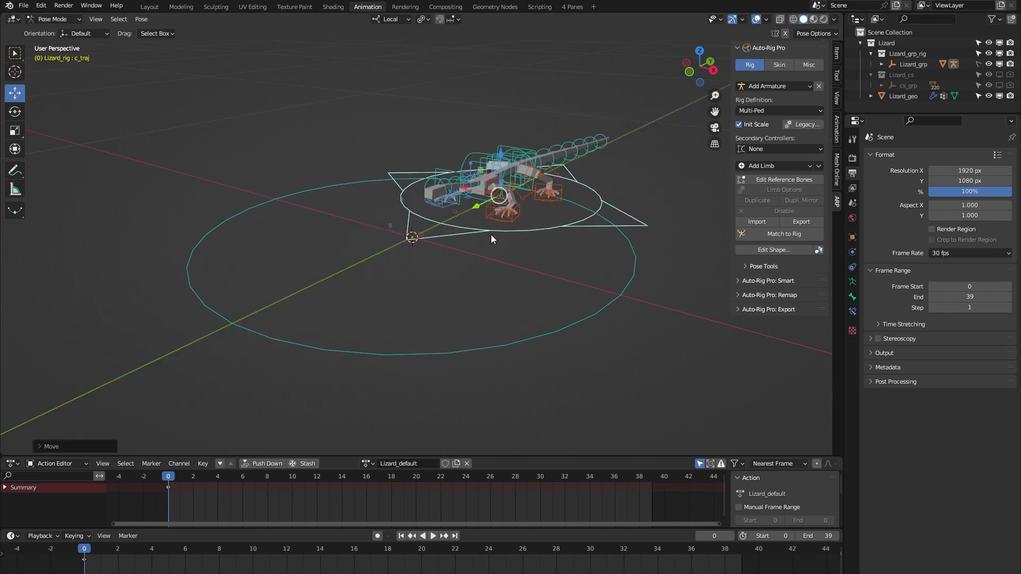
key("ctrl+z")
- Try lowering the lizard's hips with the c_root_master.x controller, and cancel the move
middle_click_drag(493, 250, 466, 256)
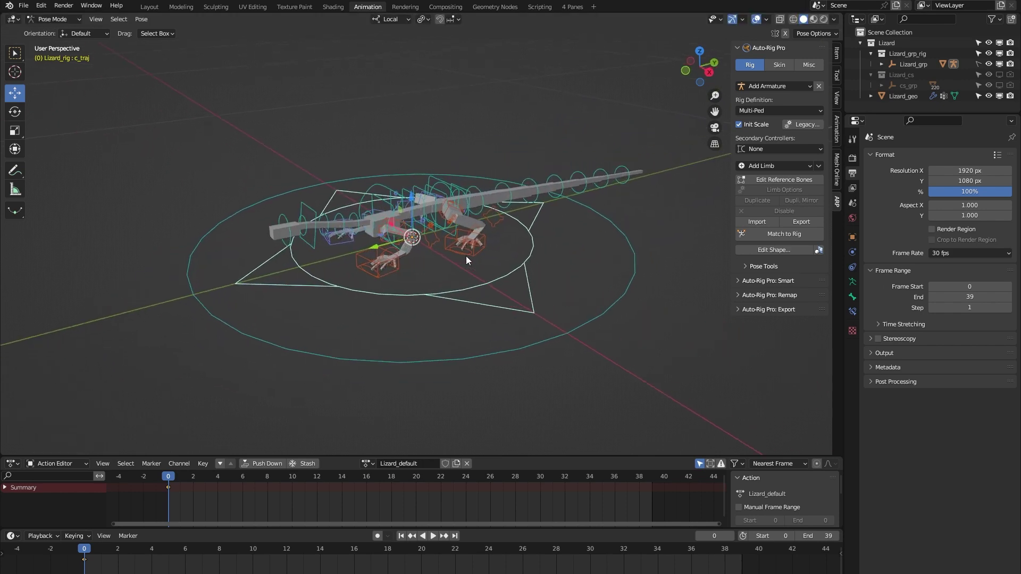
left_click(437, 178)
scroll(471, 186, "up", 3)
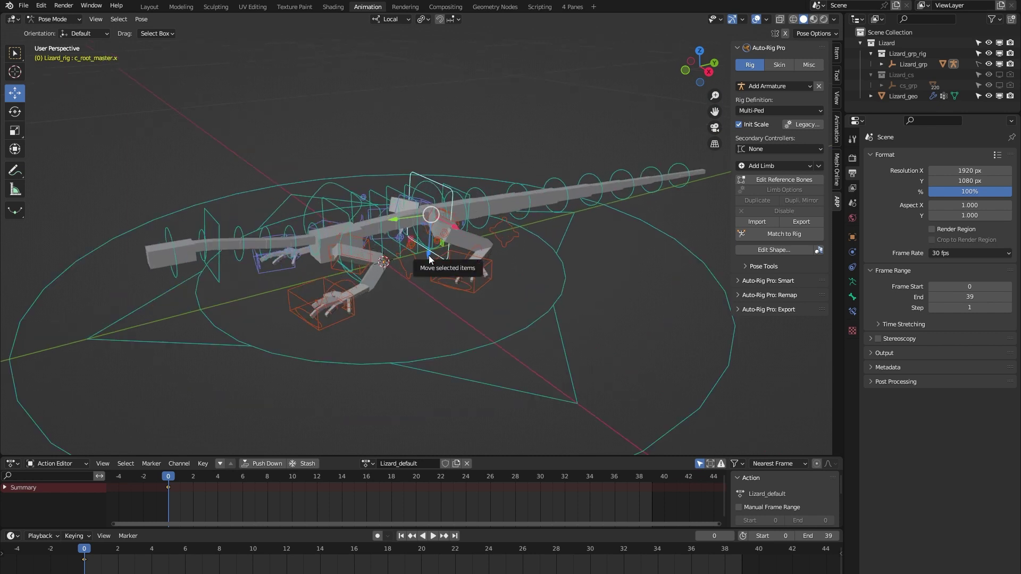
mouse_move(428, 260)
left_mouse_down()
mouse_move(433, 252)
mouse_move(431, 278)
left_mouse_up()
right_click(430, 278)
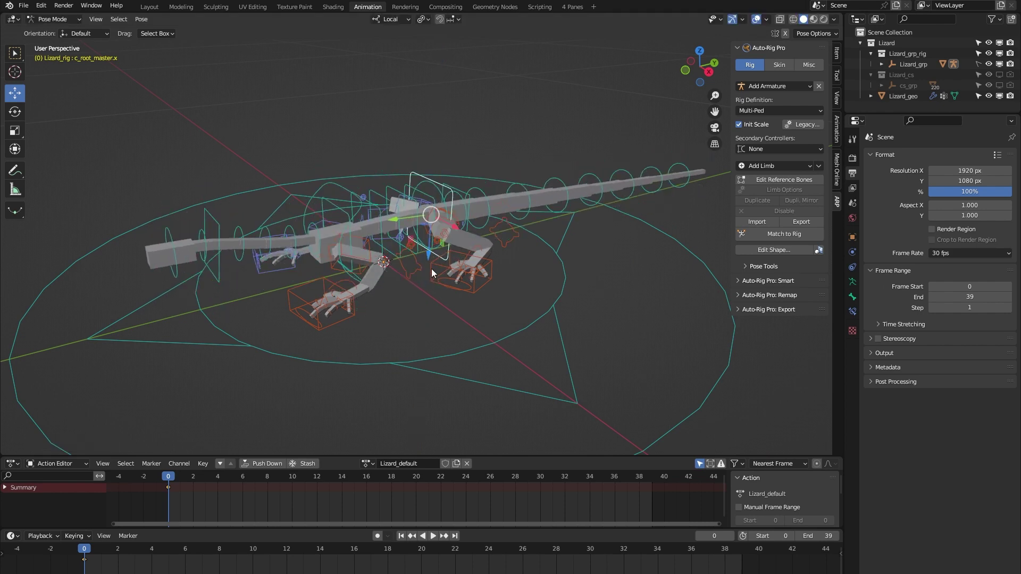
- Try rotating the lizard's hip controller c_root.x with the Rotate tool
left_click(420, 183)
middle_click_drag(467, 221, 374, 193)
key("shift+space")
key("r")
middle_click_drag(356, 236, 355, 250)
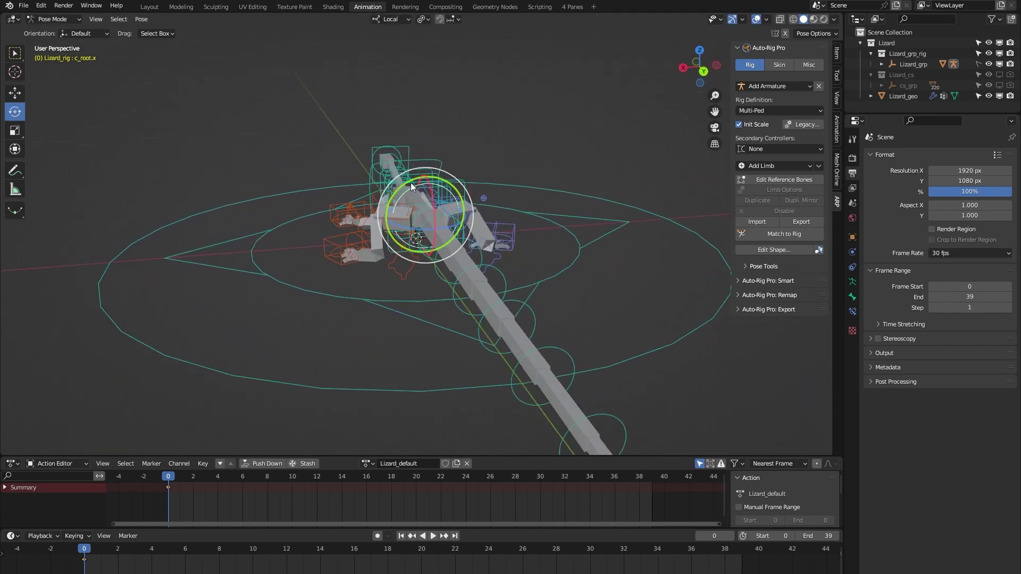
left_click_drag(406, 181, 354, 245)
- Try curling the whole tail by rotating c_tail_master.x, and undo the rotation
middle_click_drag(354, 246, 488, 175)
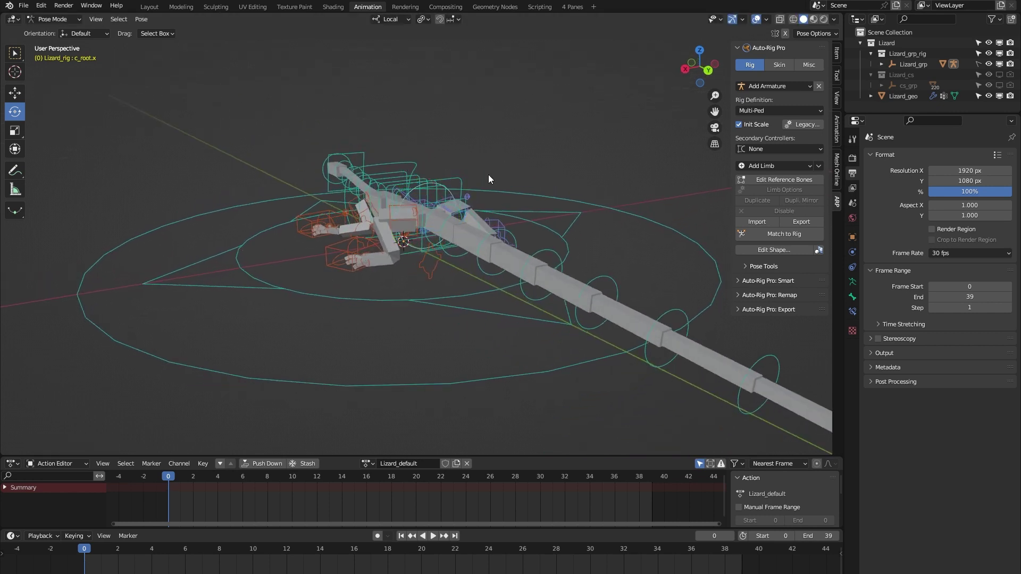
left_click(430, 203)
mouse_move(430, 203)
middle_mouse_down()
mouse_move(405, 260)
mouse_move(484, 225)
mouse_move(426, 256)
mouse_move(506, 258)
mouse_move(439, 206)
middle_mouse_up()
left_click_drag(410, 185, 396, 211)
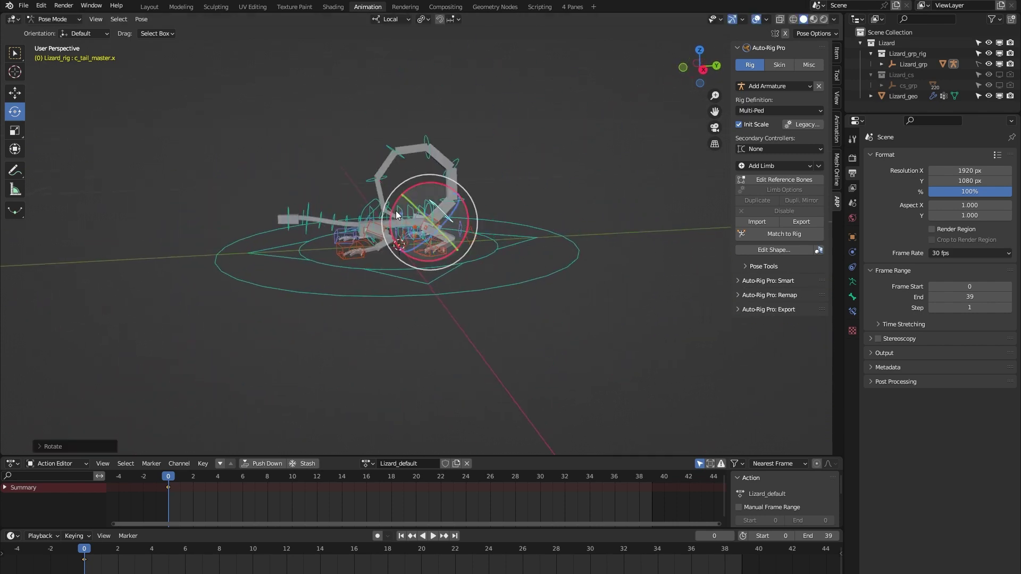
key("ctrl+z")
- Try bending the spine by rotating c_spine_master.x, and undo the rotation
scroll(343, 219, "up", 2)
left_click(385, 193)
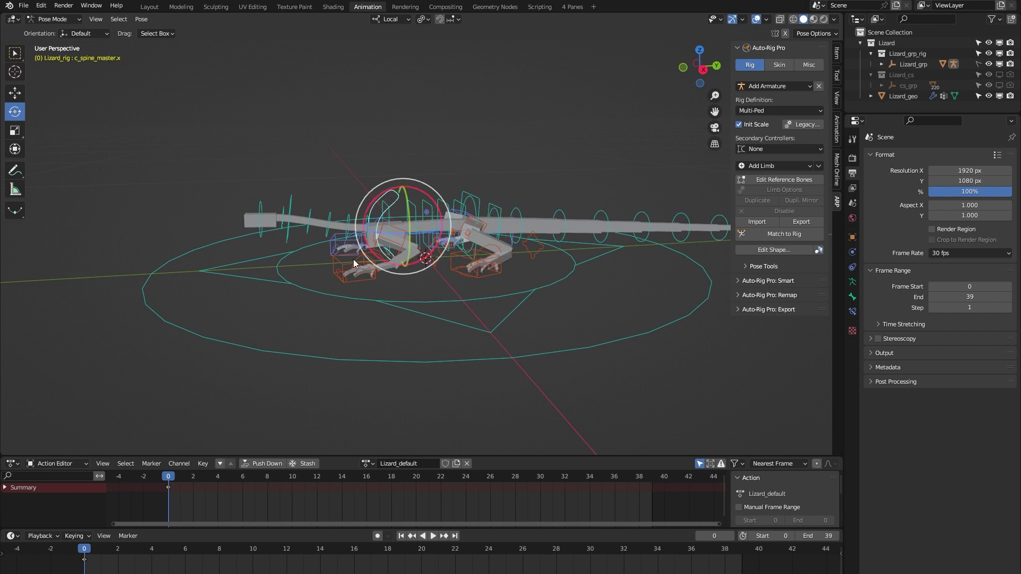
middle_click_drag(352, 264, 363, 262)
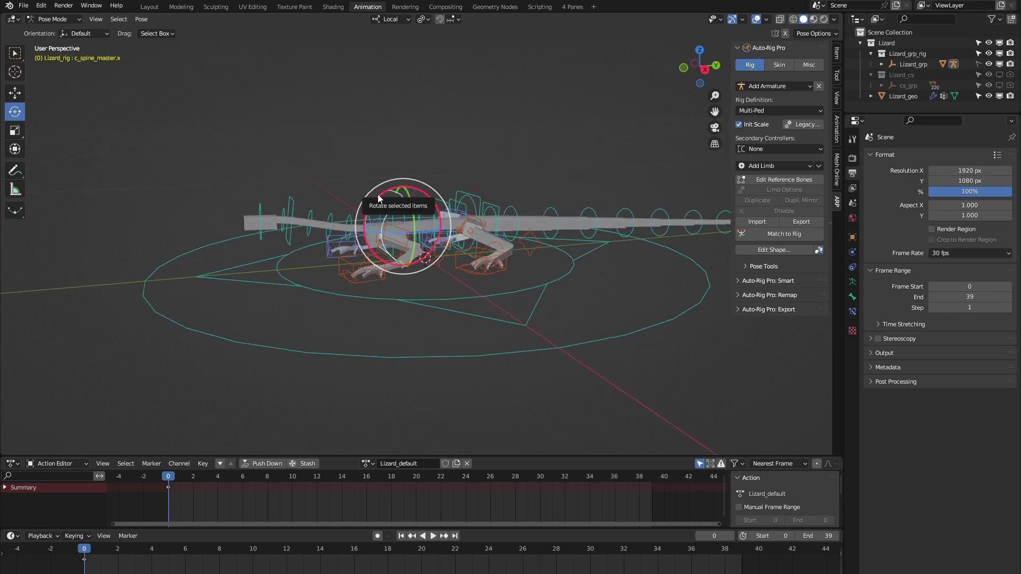
left_click_drag(378, 198, 410, 193)
key("ctrl+z")
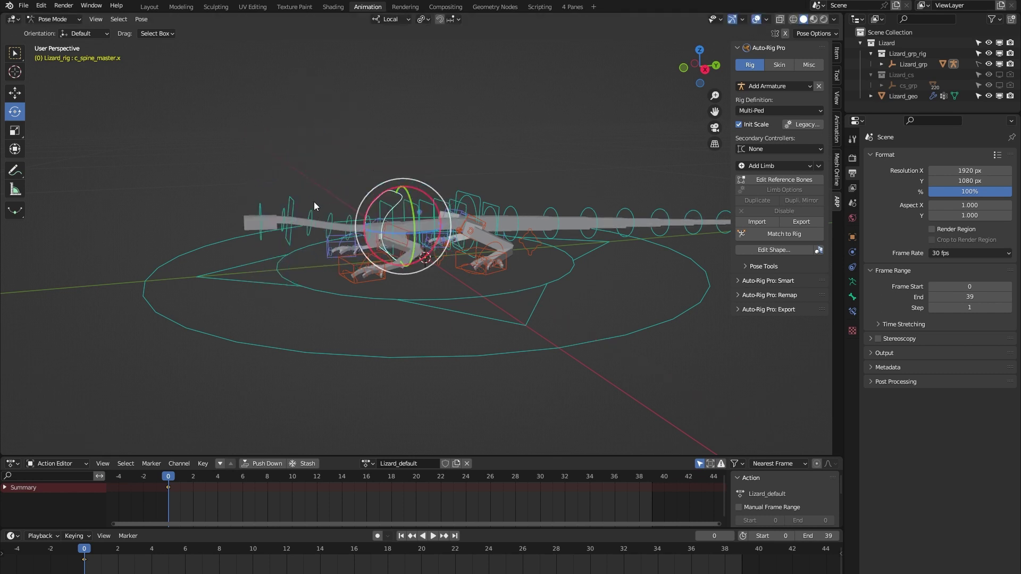
- Try bending the neck by rotating c_neck_master.x, and undo the rotation
mouse_move(314, 206)
middle_mouse_down()
mouse_move(327, 176)
mouse_move(315, 189)
middle_mouse_up()
left_click(304, 200)
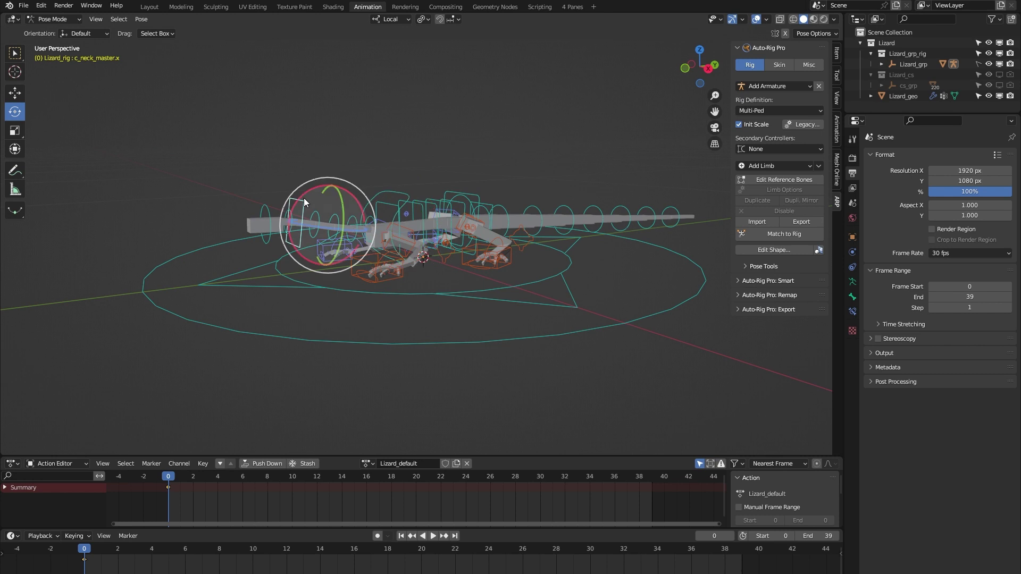
mouse_move(315, 187)
left_mouse_down()
mouse_move(308, 202)
mouse_move(331, 190)
left_mouse_up()
key("ctrl+z")
- Select the c_head.x controller, show its rig settings, and set Head Lock to 0
mouse_move(194, 234)
middle_mouse_down()
mouse_move(210, 236)
mouse_move(199, 221)
middle_mouse_up()
left_click(215, 200)
left_click(269, 212)
left_click(838, 76)
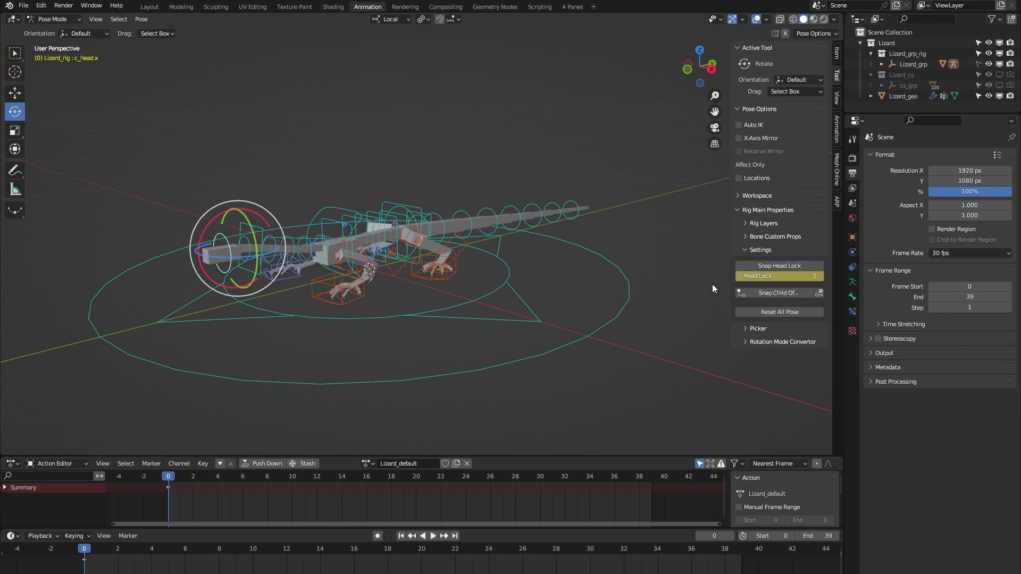
left_click(800, 278)
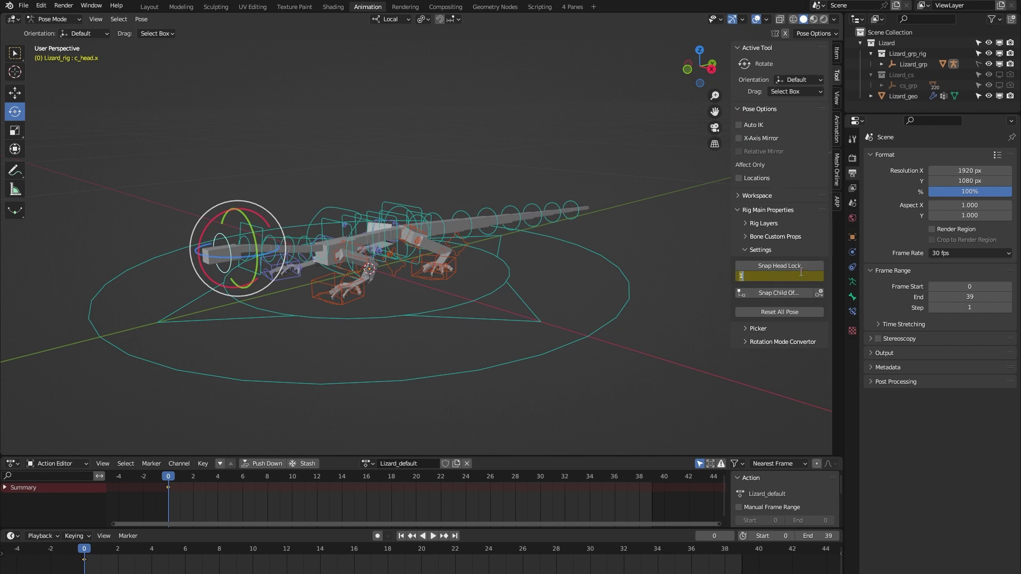
type("0")
key("Return")
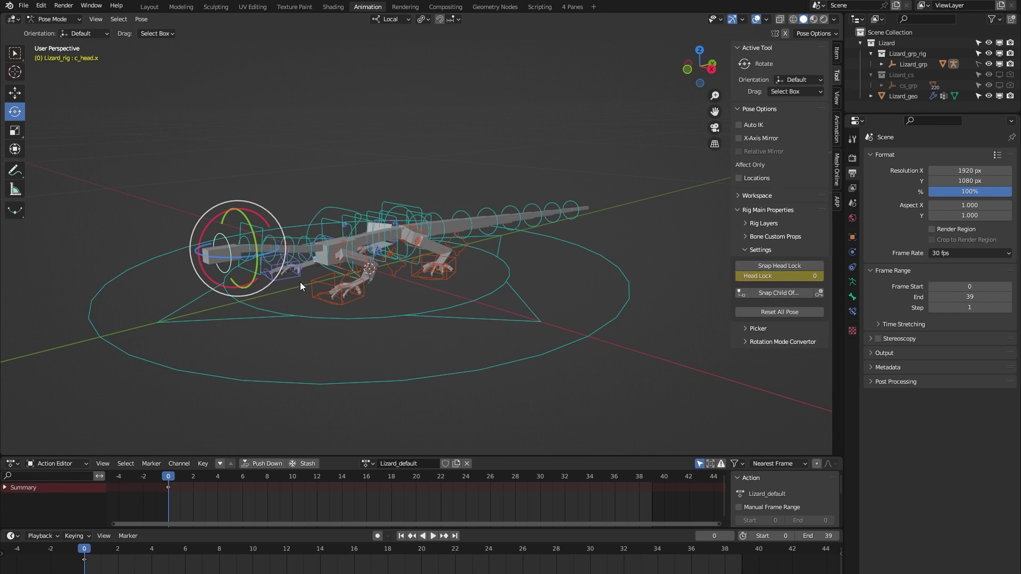
- Set the c_head.x controller's Head Lock back to 1
left_click(792, 280)
type("1")
key("Return")
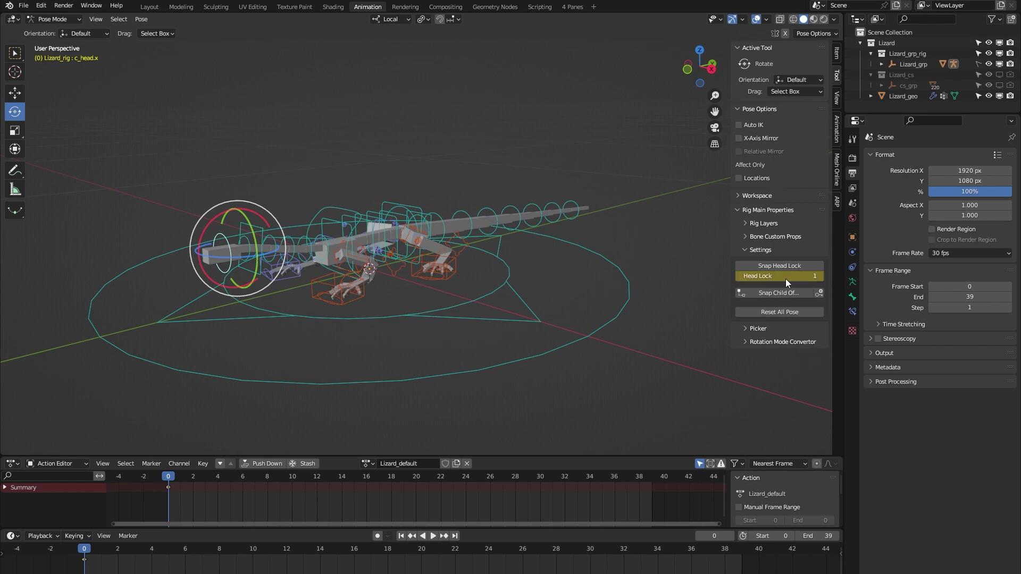
- Try a trackball rotation of the c_neck.x controller behind the head, and cancel it
scroll(180, 213, "up", 2)
scroll(180, 212, "up", 5)
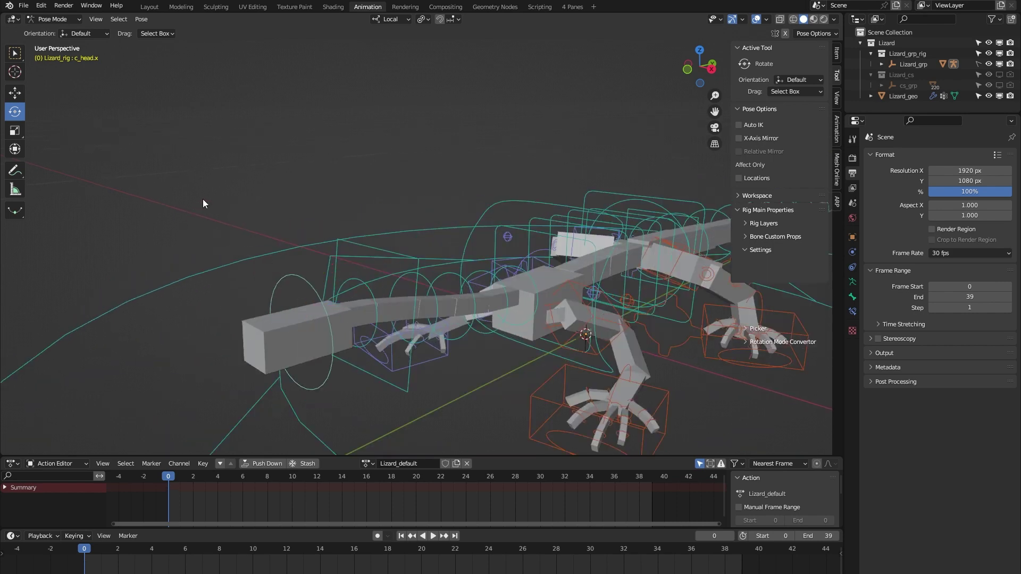
left_click(277, 135)
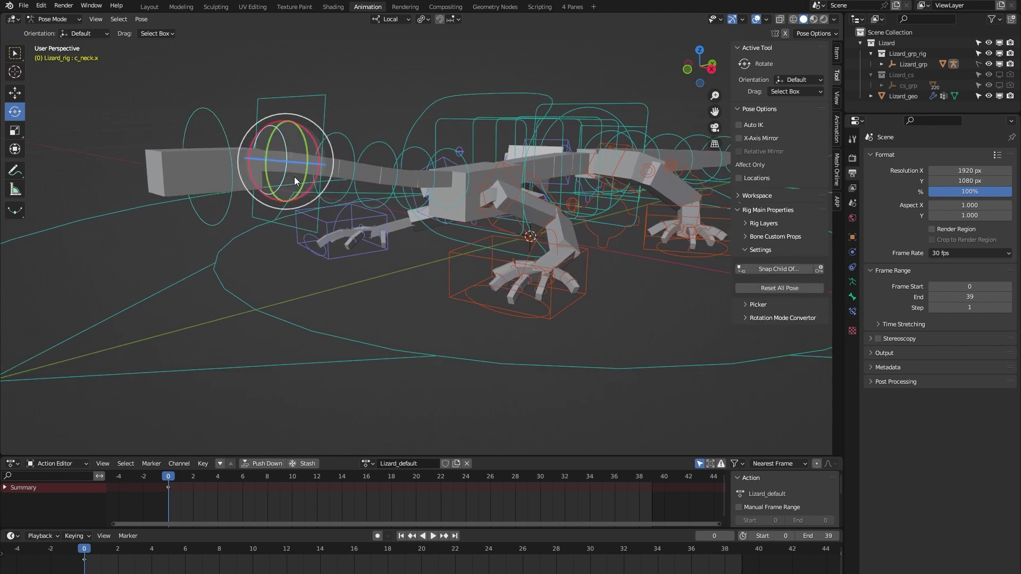
middle_click_drag(295, 177, 293, 168)
key("r")
key("r")
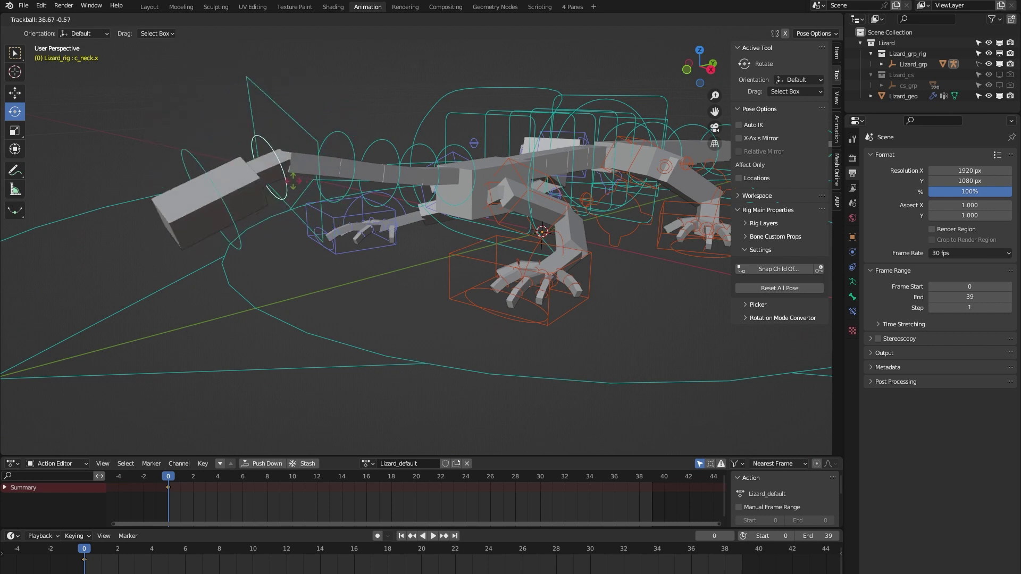
key("Escape")
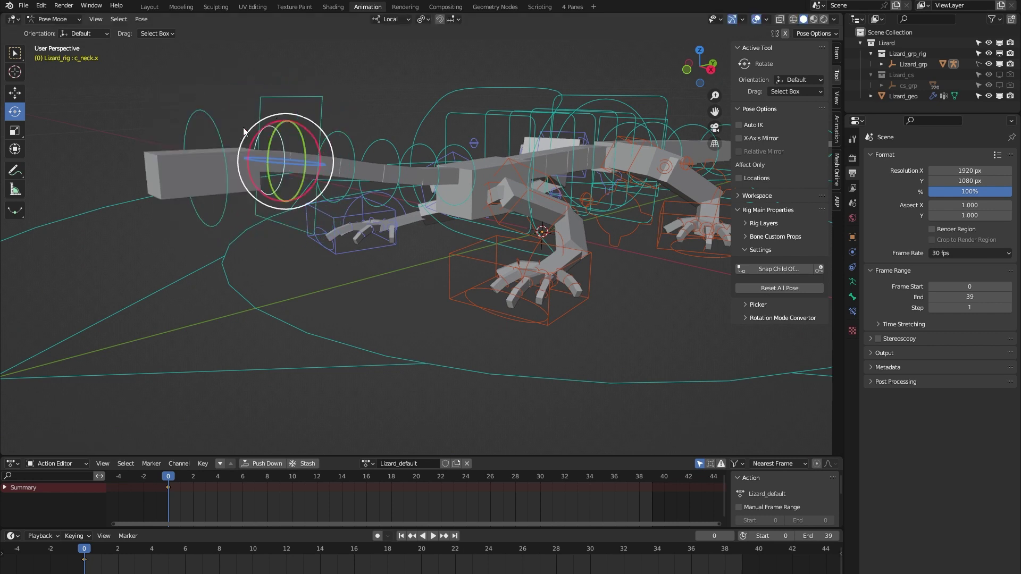
- Select the c_head.x controller and set its Head Lock to 0
left_click(214, 117)
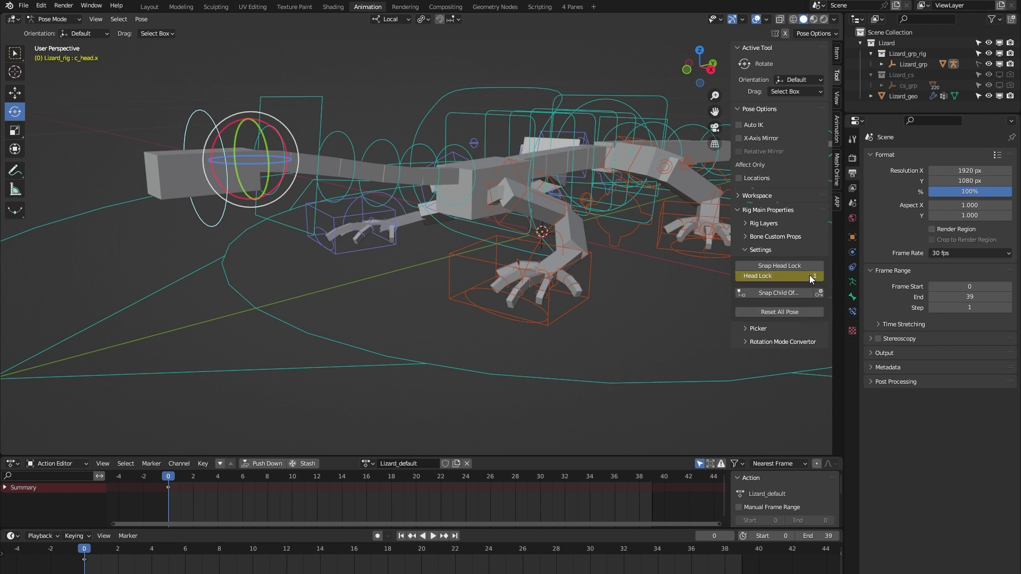
double_click(808, 276)
type("0")
key("Return")
- Select the c_neck.x controller and try rotating it around different local axes to test the head's response
left_click(196, 80)
left_click(280, 134)
left_click_drag(283, 139, 301, 157)
left_click_drag(264, 184, 306, 155)
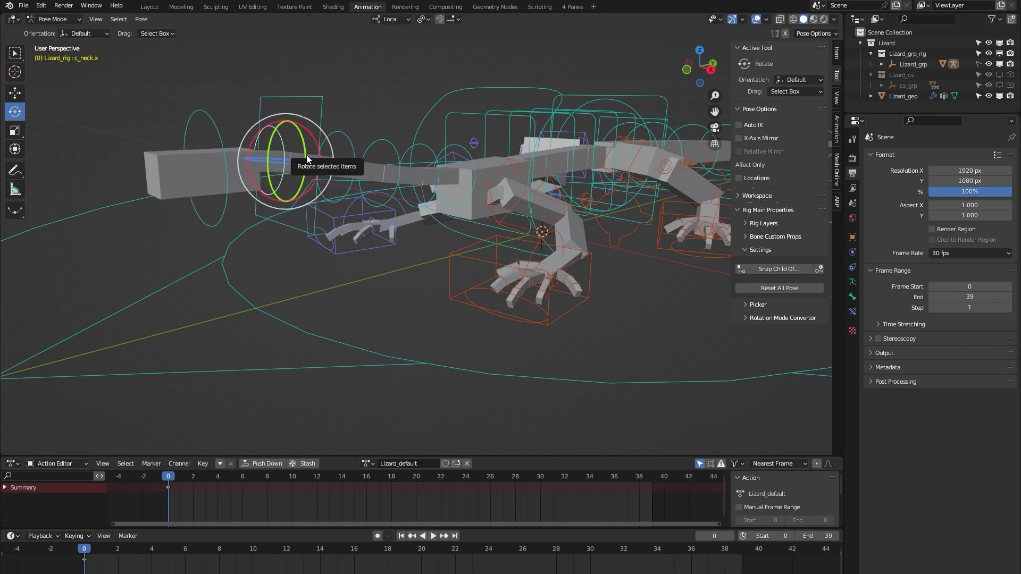
- Select the c_head.x controller around the head and set its Head Lock to 1
left_click(209, 116)
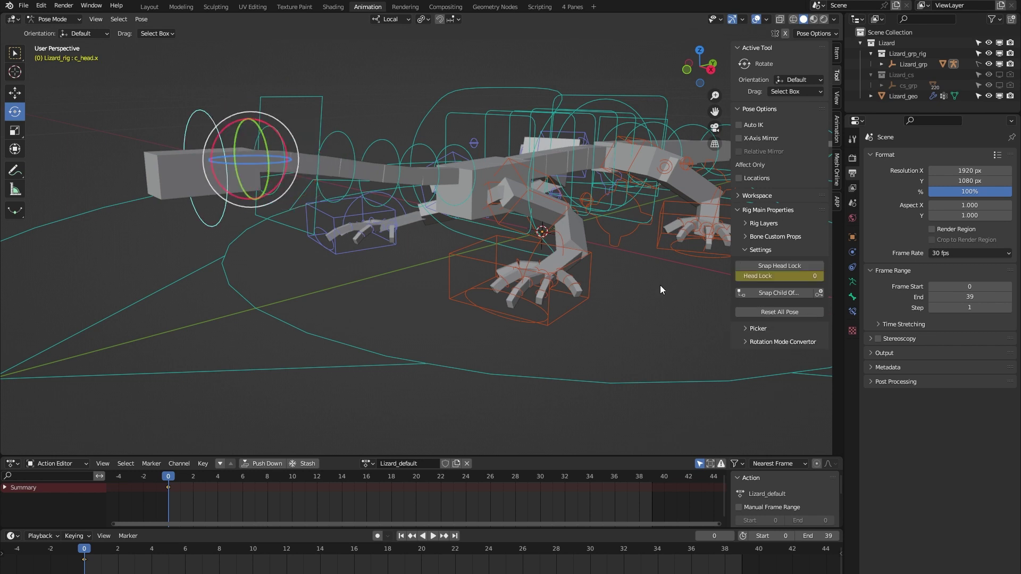
left_click(774, 278)
type("1")
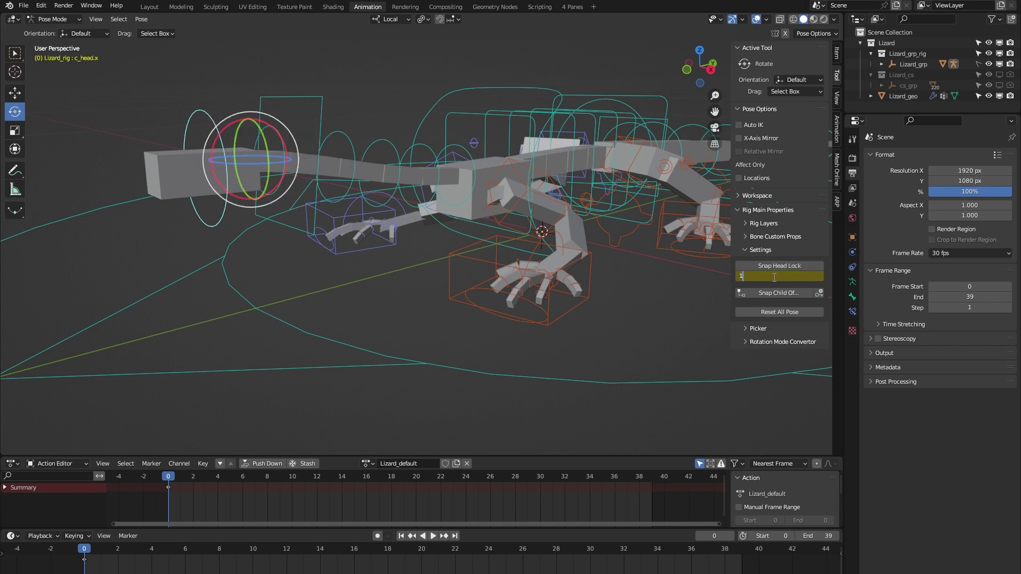
key("Return")
- Select the left hind foot's c_foot_ik.l controller, try raising it along its vertical axis, and undo the move
scroll(459, 305, "down", 1)
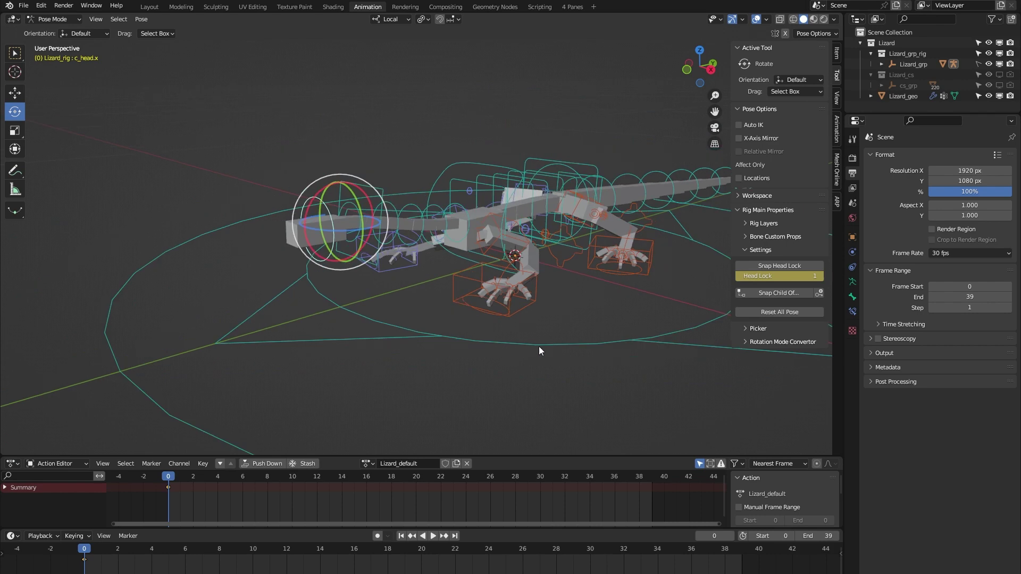
middle_click_drag(583, 321, 514, 286)
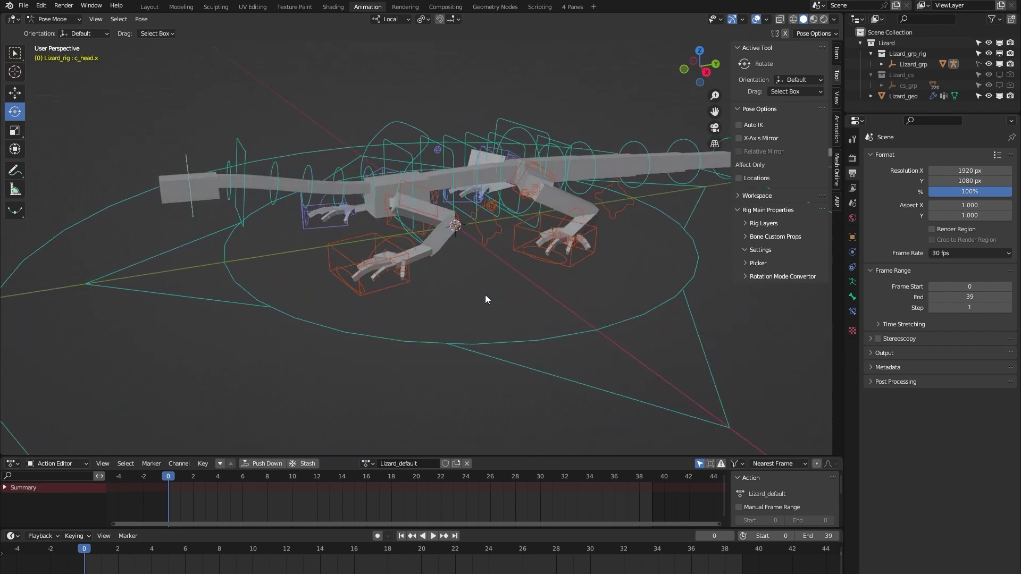
middle_click_drag(528, 289, 450, 279, "shift")
scroll(508, 263, "up", 1)
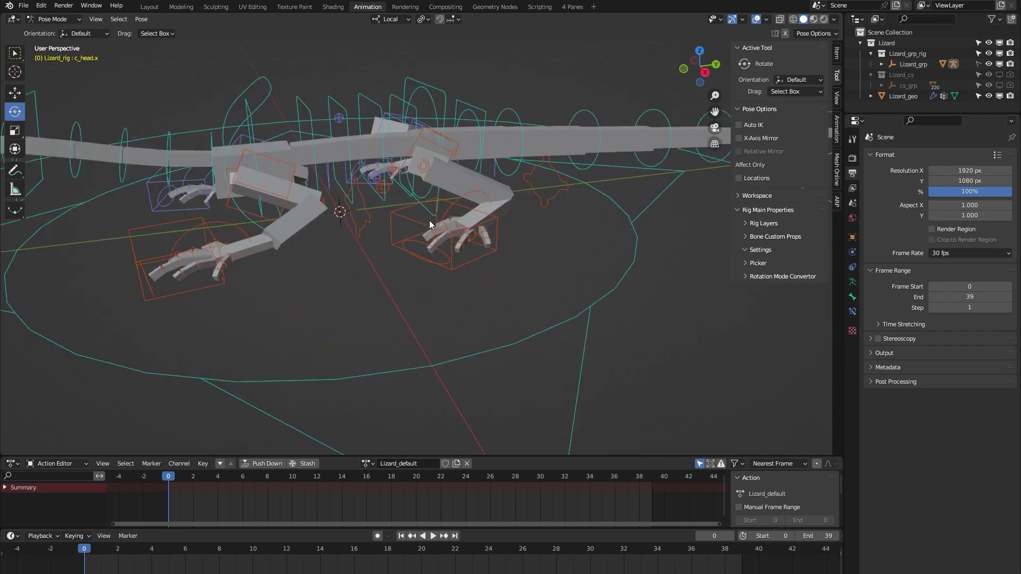
left_click(409, 216)
key("shift+space")
key("g")
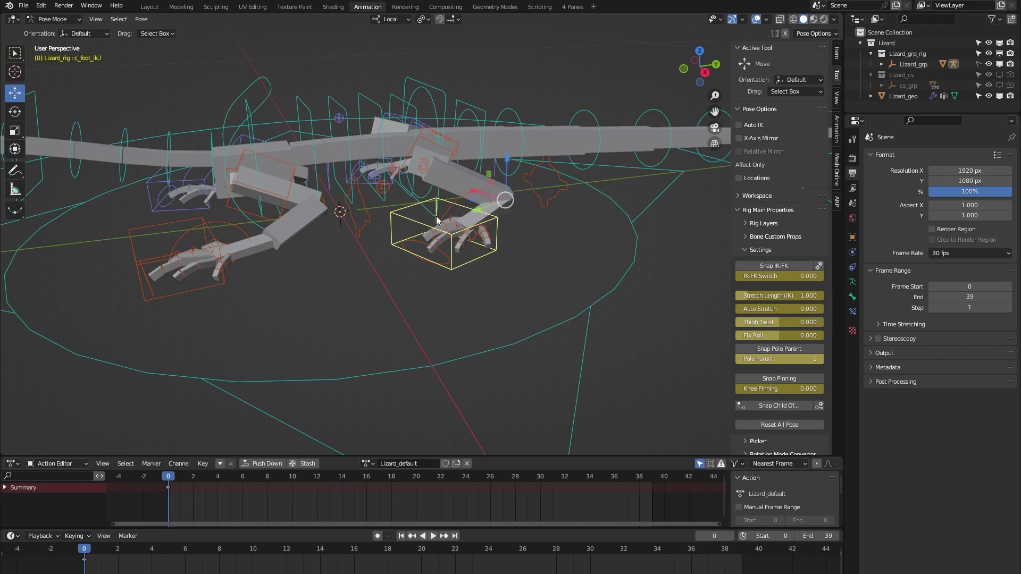
left_click_drag(506, 166, 497, 110)
key("ctrl+z")
- Snap the left hind leg from IK to FK and try rotating its c_thigh_fk.l controller
middle_click_drag(378, 292, 391, 294)
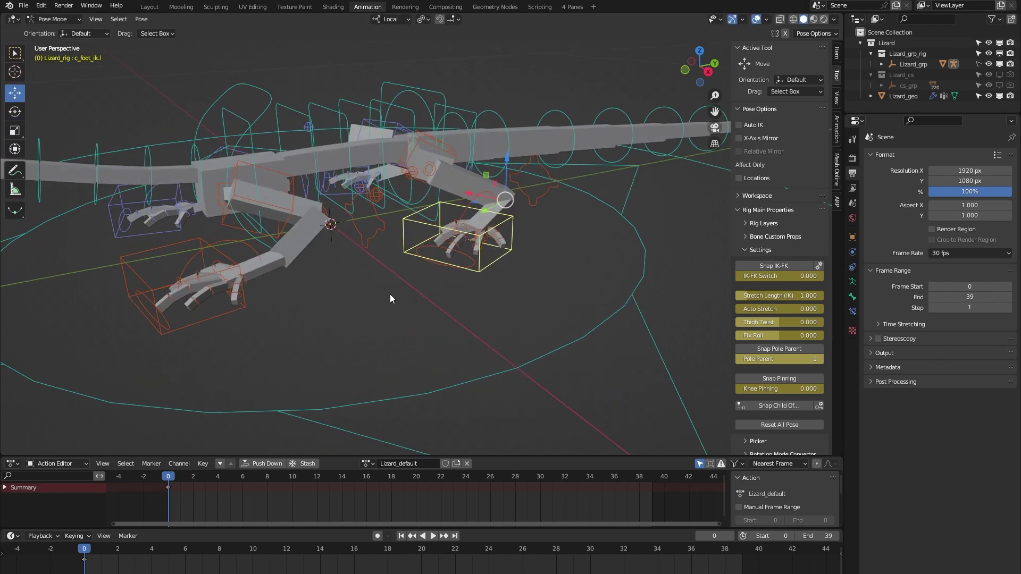
left_click(755, 263)
middle_click_drag(432, 237, 420, 141)
left_click(420, 142)
key("shift+space")
key("r")
mouse_move(424, 138)
left_mouse_down()
mouse_move(415, 190)
mouse_move(436, 142)
left_mouse_up()
right_click(436, 142)
- Snap the left hind leg back to IK and select its c_foot_ik.l controller
left_click(788, 264)
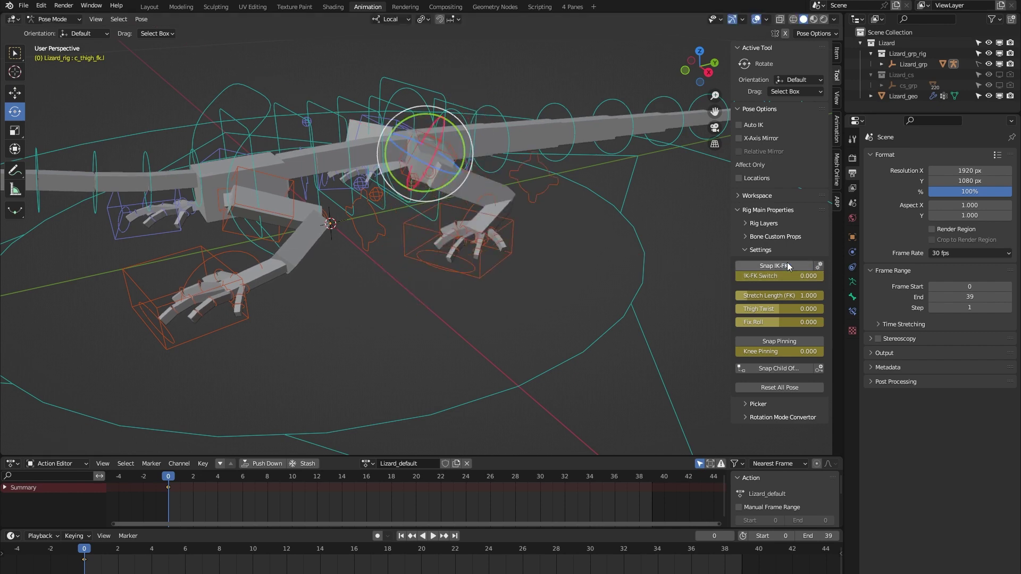
middle_click_drag(499, 313, 502, 315)
left_click(495, 239)
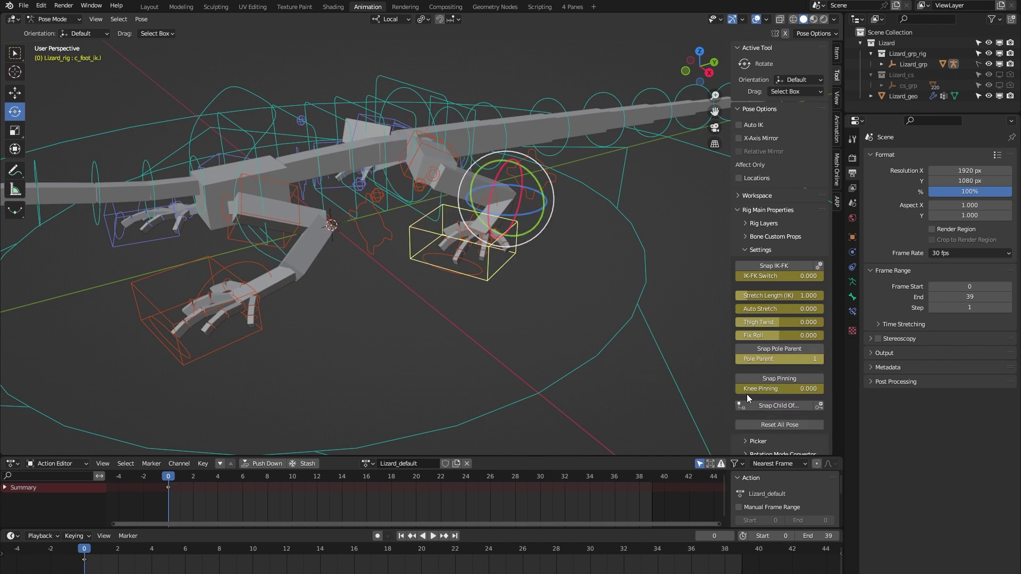
- Set c_foot_ik.l's Auto Stretch to 1, try pulling the foot far from the body, and undo the move
left_click(768, 309)
type("1")
key("Return")
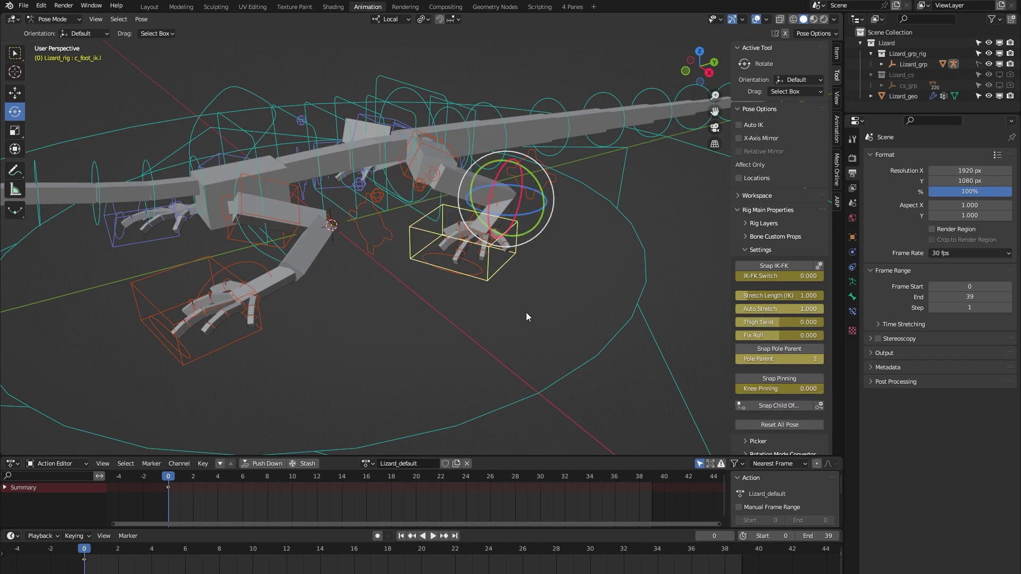
middle_click_drag(526, 313, 462, 297)
key("w")
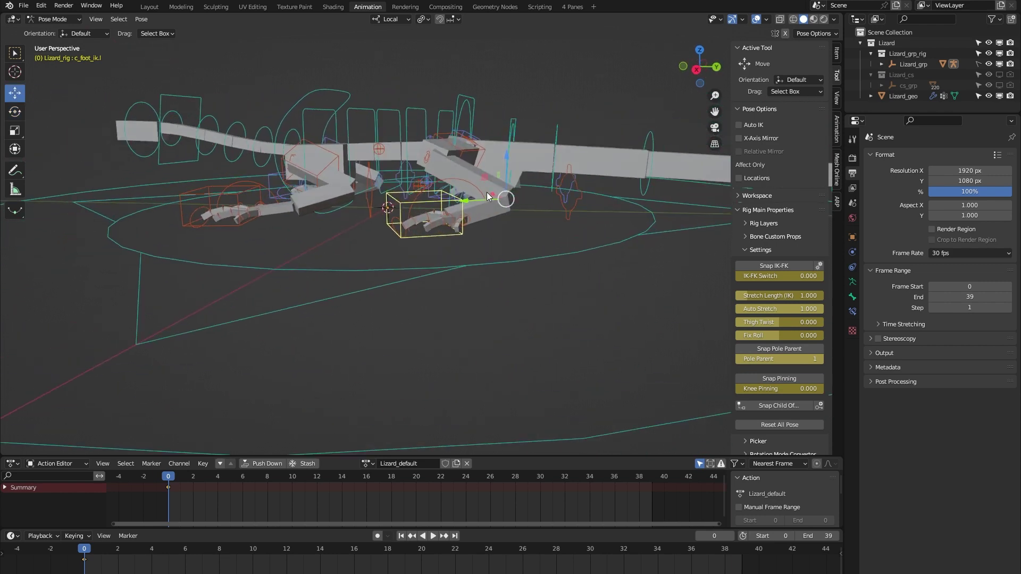
left_click_drag(484, 180, 264, 382)
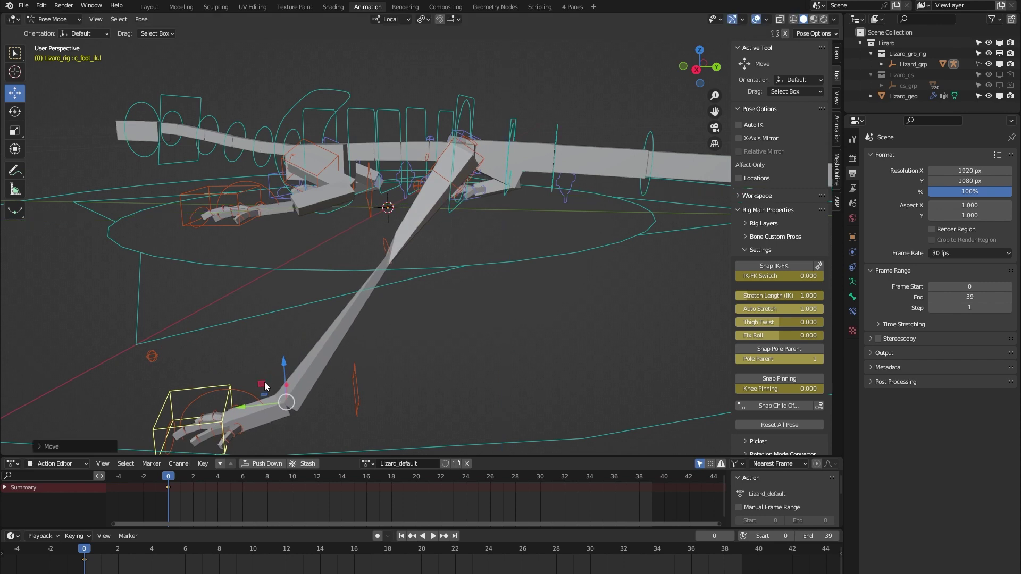
key("ctrl+z")
- Set the c_foot_ik.l controller's Auto Stretch back to 0
middle_click_drag(306, 312, 404, 319)
left_click(790, 308)
type("0")
key("Return")
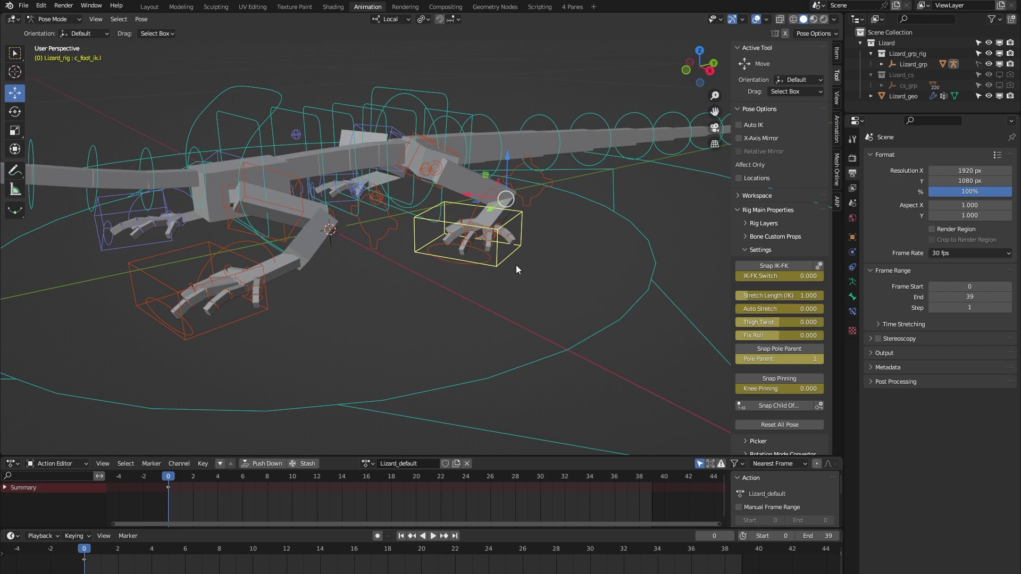
- Try adjusting the left hind leg's Thigh Twist and reset it to its default value
middle_click_drag(516, 265, 522, 271)
left_click_drag(765, 321, 790, 321)
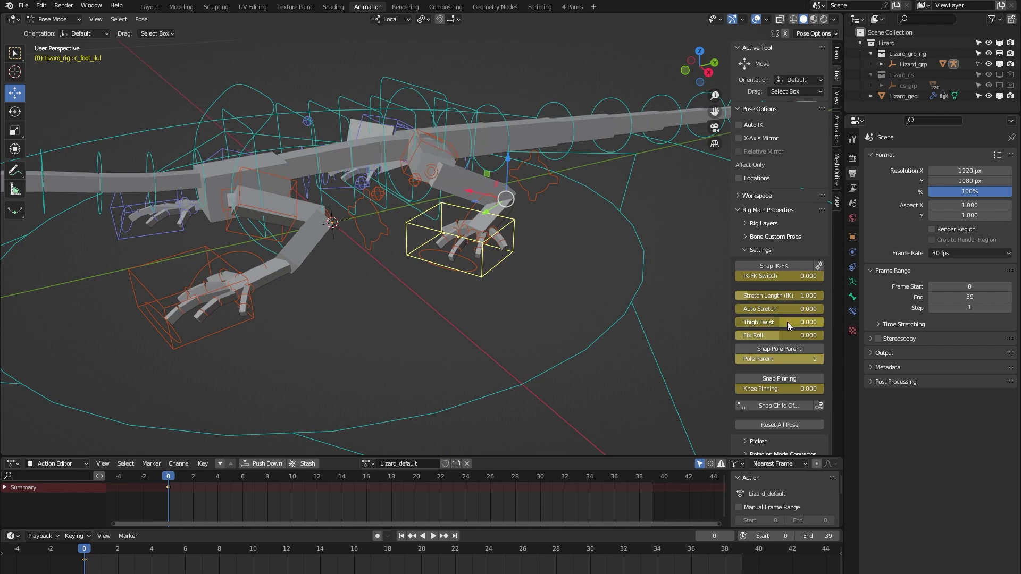
key("BackSpace")
- Try moving the c_foot_ik.l controller within a plane before and after setting its Knee Pinning to 1
middle_click_drag(592, 291, 500, 203)
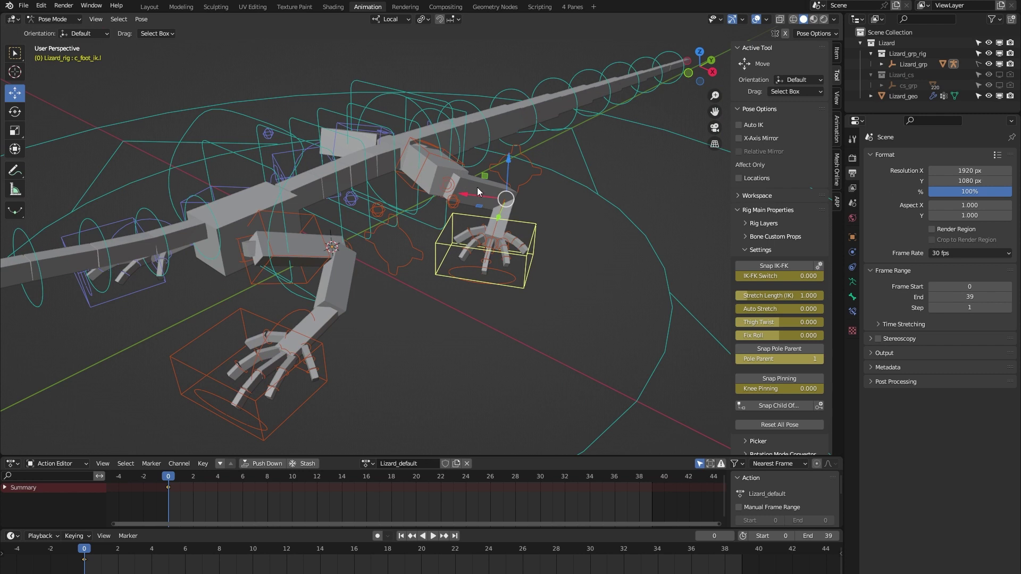
mouse_move(484, 175)
left_mouse_down()
mouse_move(488, 137)
mouse_move(546, 204)
mouse_move(523, 102)
mouse_move(496, 158)
left_mouse_up()
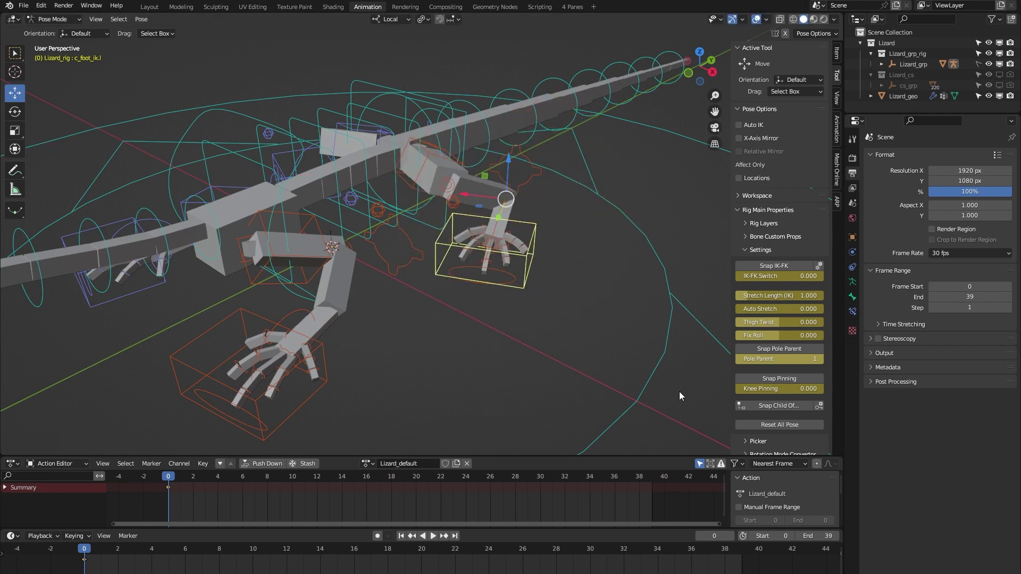
double_click(760, 390)
type("1")
key("Return")
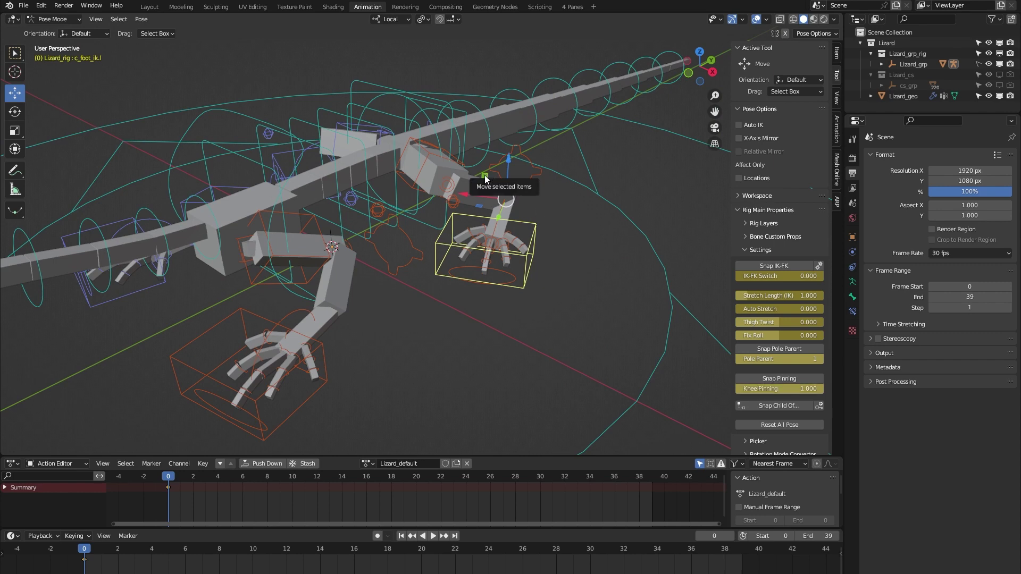
left_click_drag(485, 179, 503, 161)
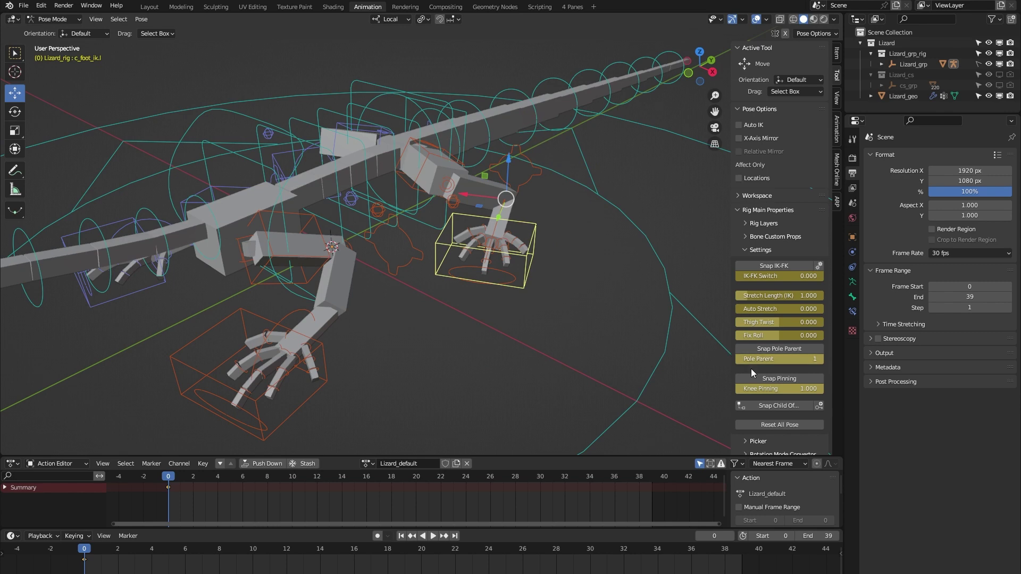
- Set the c_foot_ik.l controller's Knee Pinning back to 0
left_click(766, 388)
type("0")
key("Return")
- Select the curved c_foot_01.l controller above the left hind foot and try rotating it around its local X axis
middle_click_drag(547, 286, 492, 223)
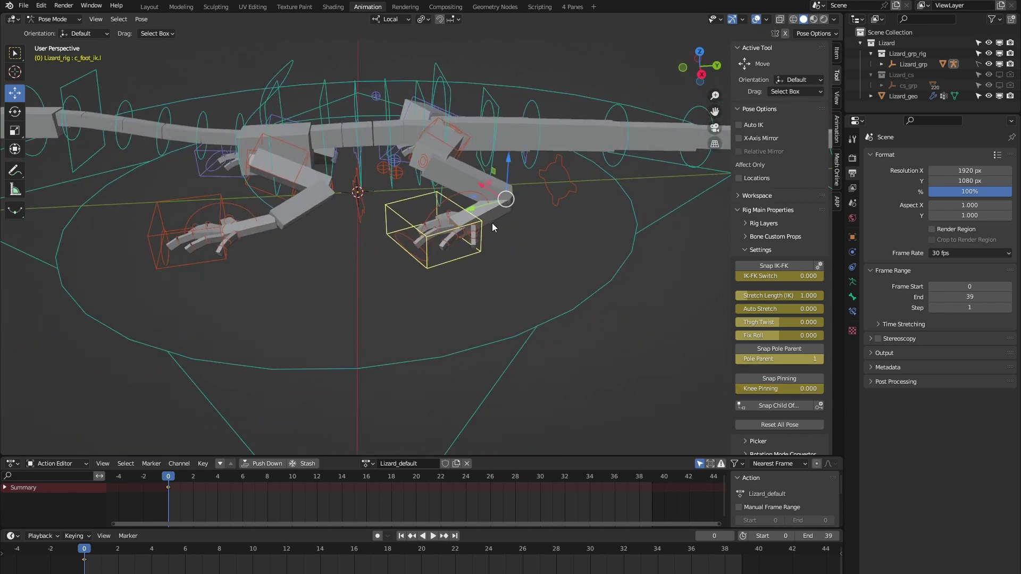
scroll(493, 221, "up", 3)
left_click(447, 169)
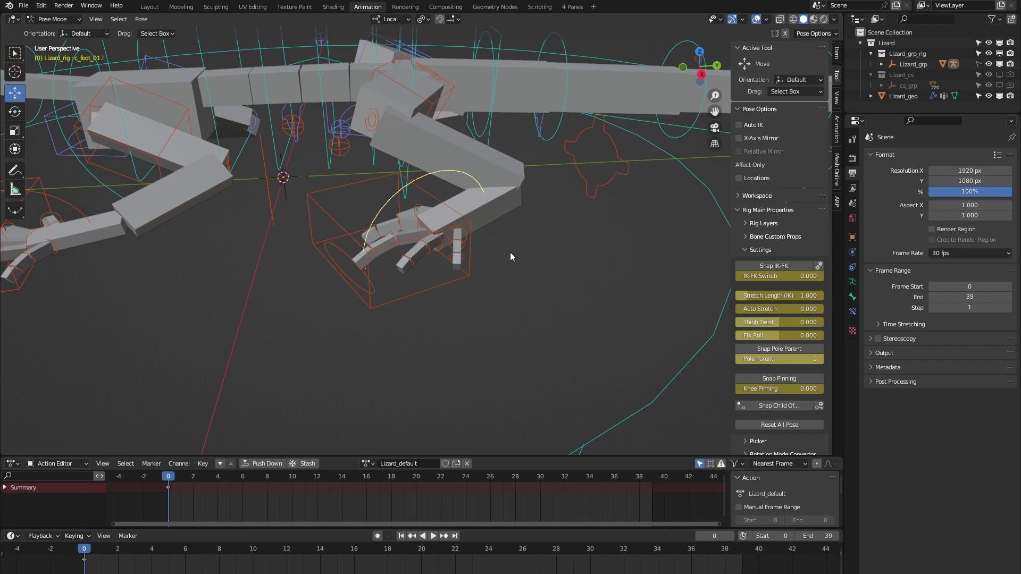
scroll(509, 250, "down", 5)
key("r")
middle_click_drag(506, 278, 451, 224)
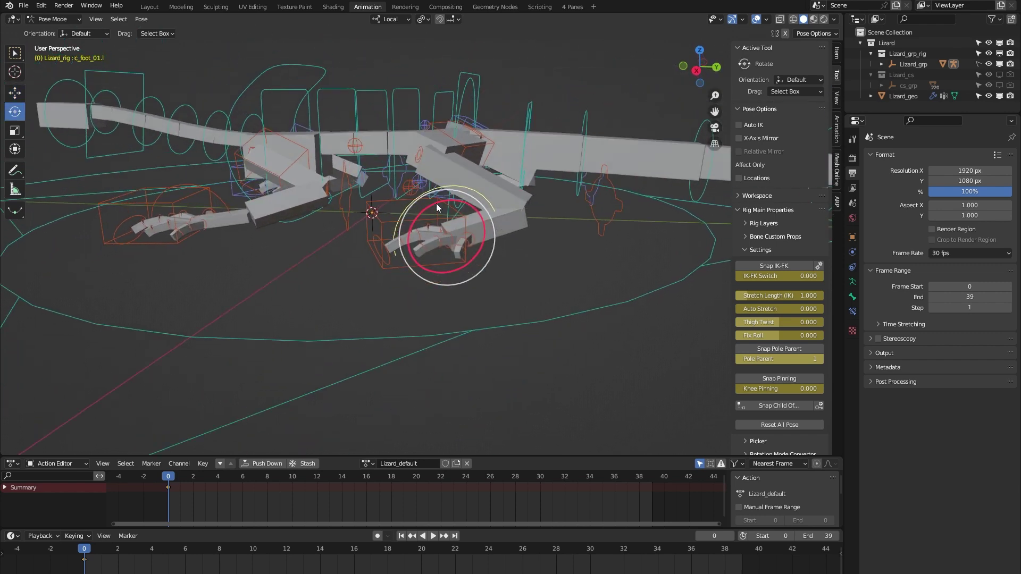
left_click_drag(436, 203, 426, 226)
- Select the c_foot_roll_cursor.l controller behind the left hind foot and try moving it along different local axes to test the foot roll
middle_click_drag(426, 225, 515, 232)
left_click(531, 197)
key("w")
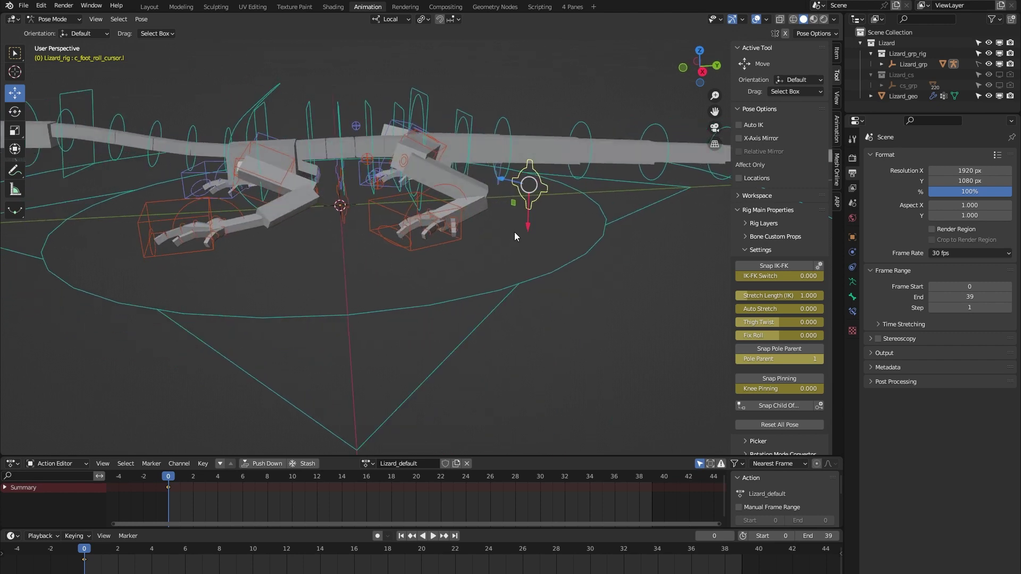
left_click_drag(526, 229, 529, 197)
key("ctrl+z")
middle_click_drag(506, 235, 512, 193)
left_click_drag(490, 180, 493, 211)
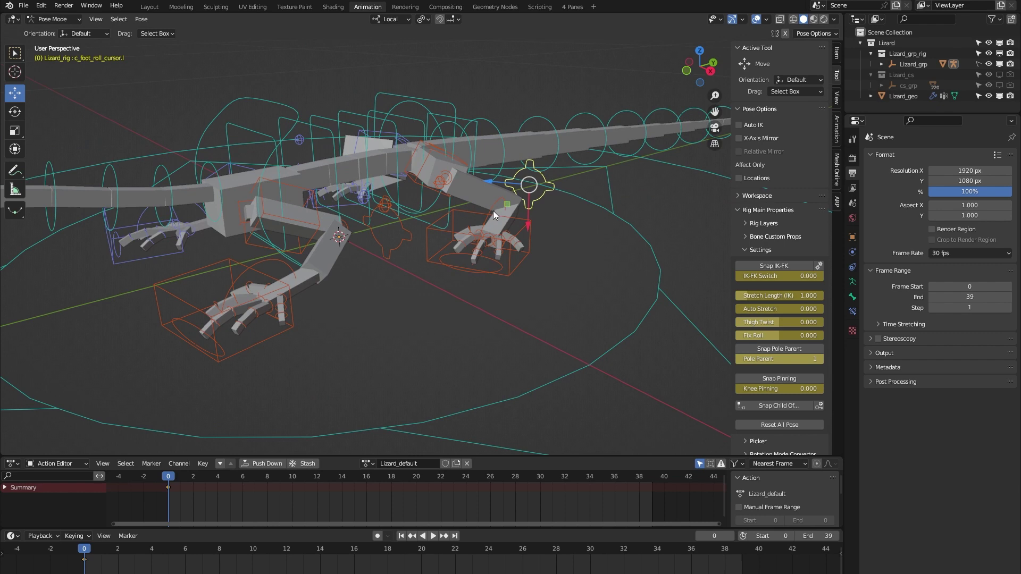
scroll(548, 254, "down", 6)
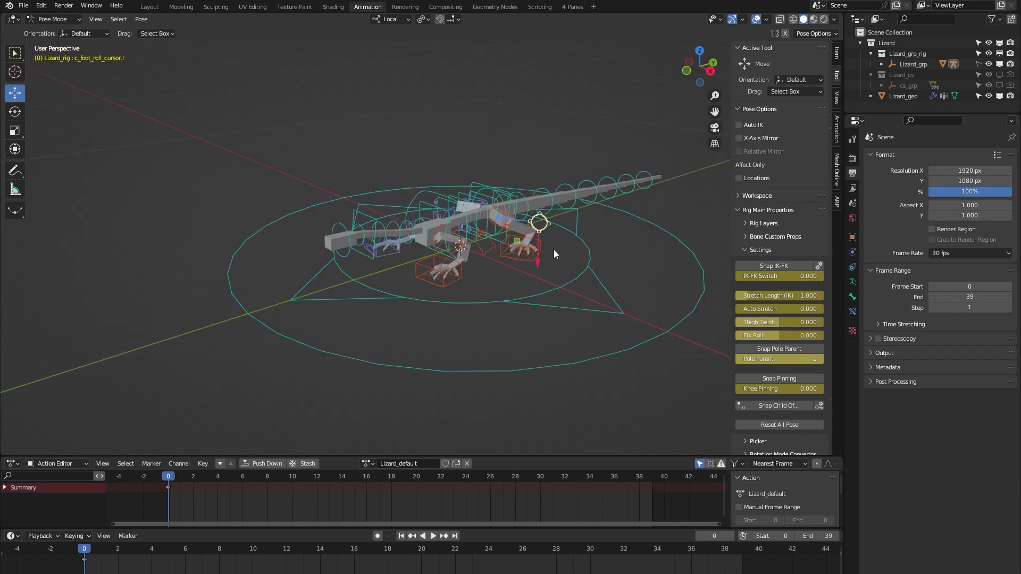
middle_click_drag(475, 241, 436, 280)
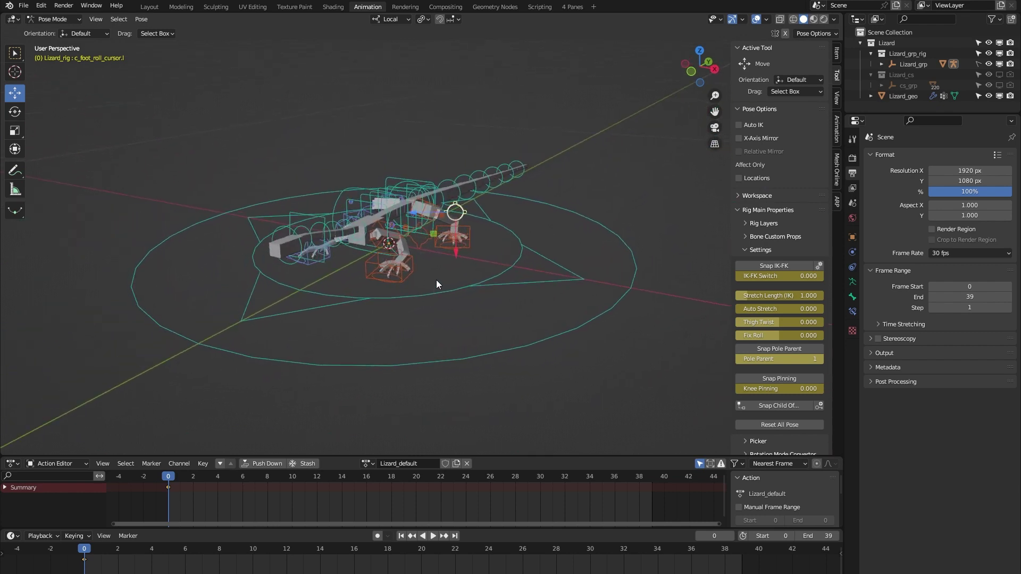